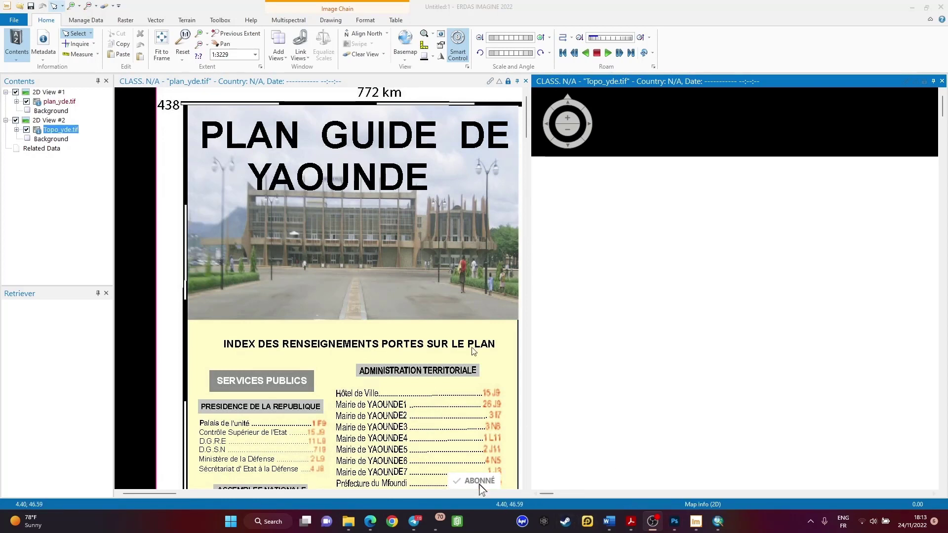
Step: Fit the full extents of plan_yde.tif and Topo_yde.tif in their respective 2D views
click(350, 248)
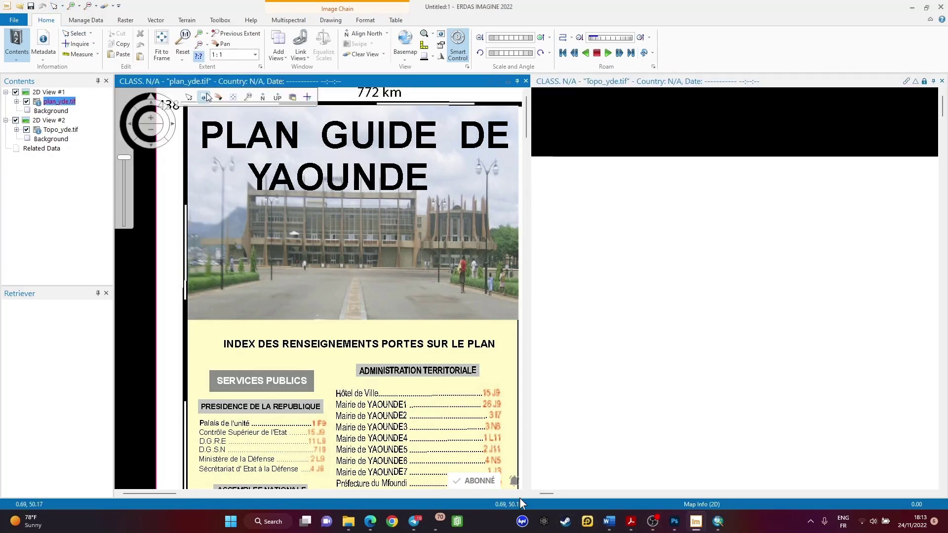
click(610, 130)
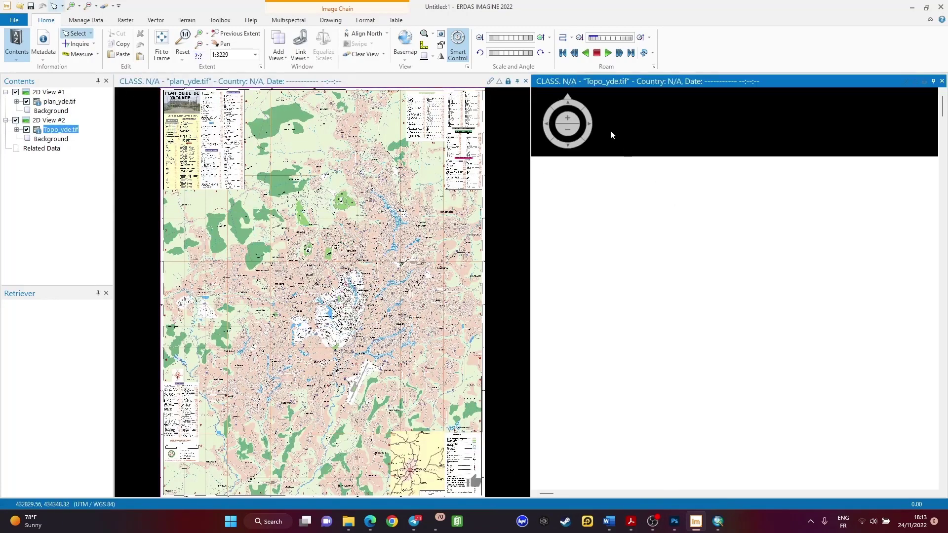
click(651, 97)
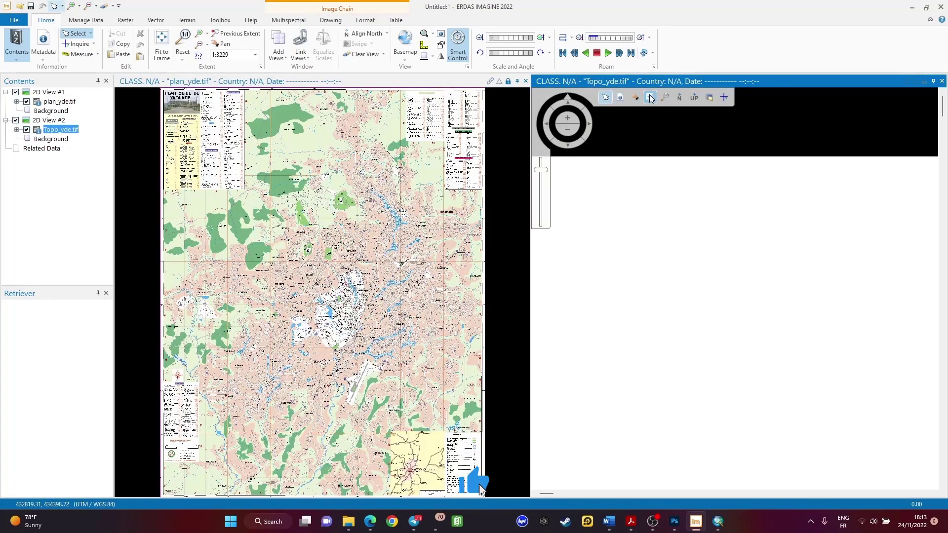
Step: Start control point correction for plan_yde.tif using the Polynomial geometric model
click(407, 229)
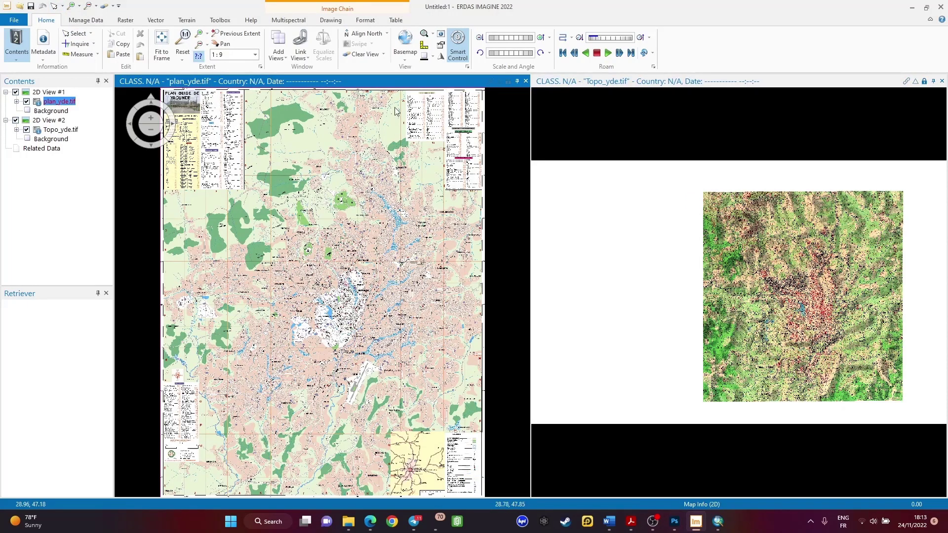
click(297, 22)
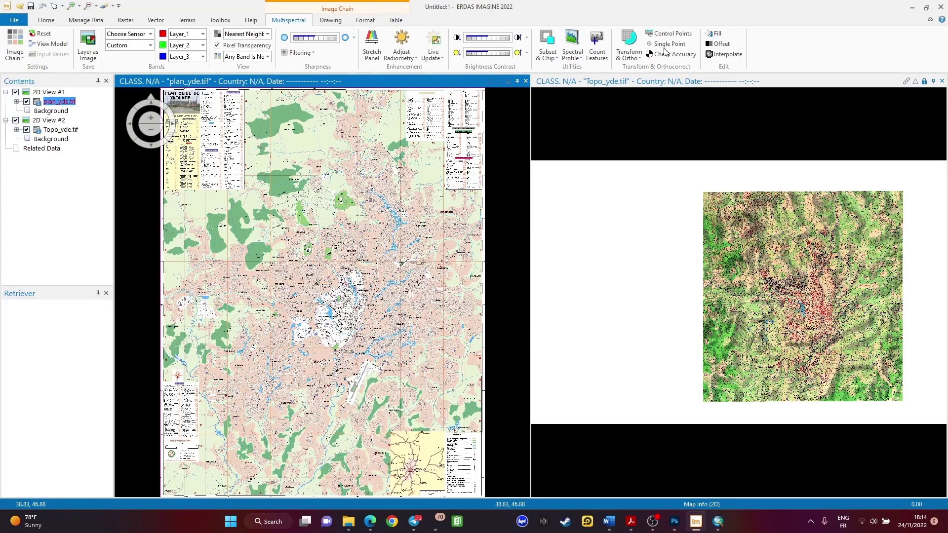
click(676, 38)
scroll(524, 265, down, 3)
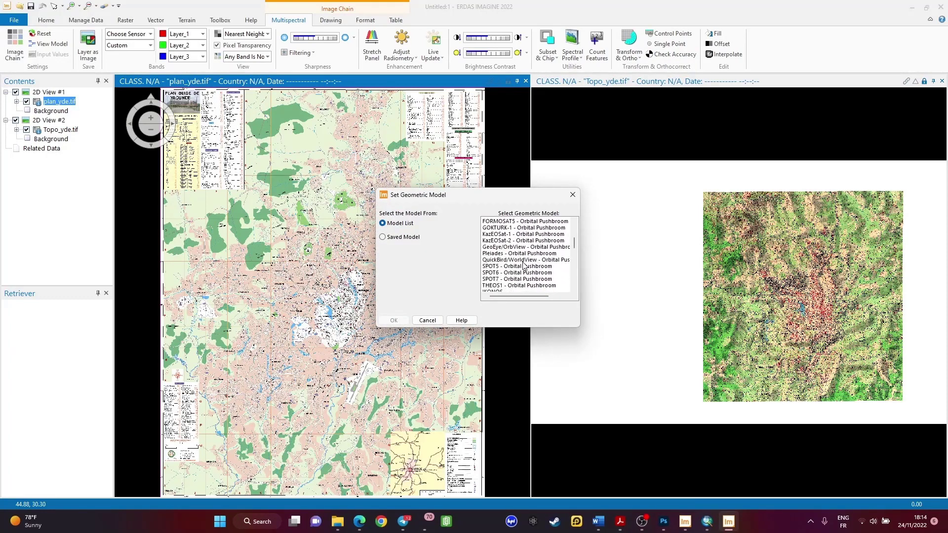
scroll(524, 265, down, 5)
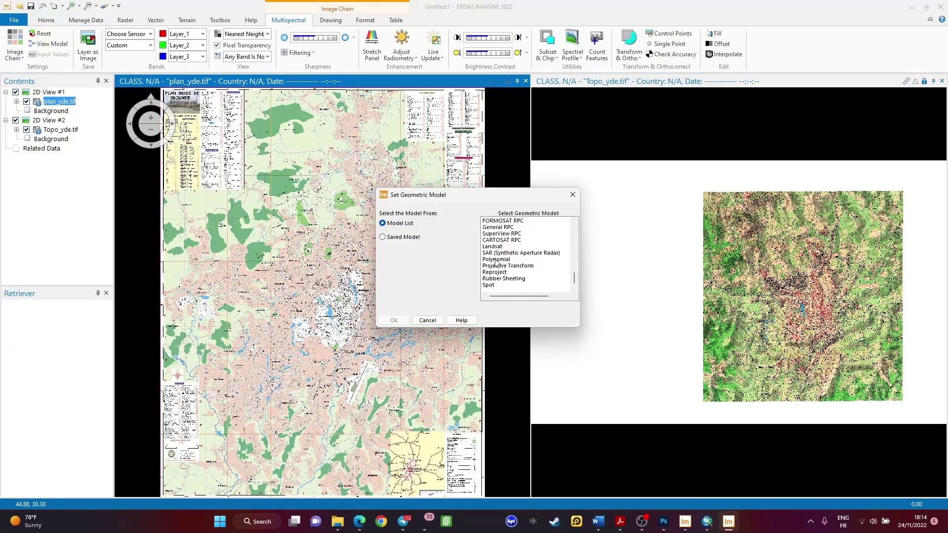
double_click(495, 259)
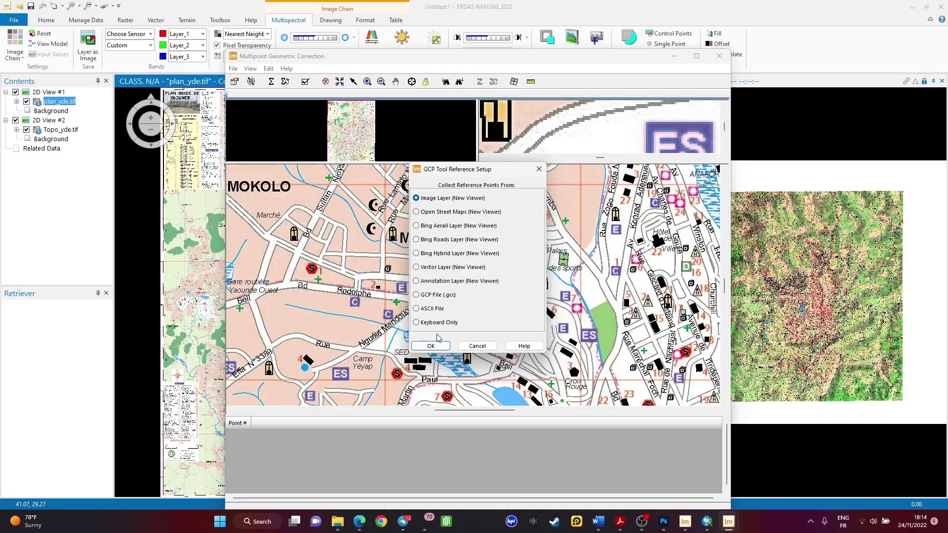
Step: Collect reference points from the image layer Topo_yde.tif in the Géoreferencing folder, accepting its map information and closing the polynomial model properties
click(433, 346)
click(431, 346)
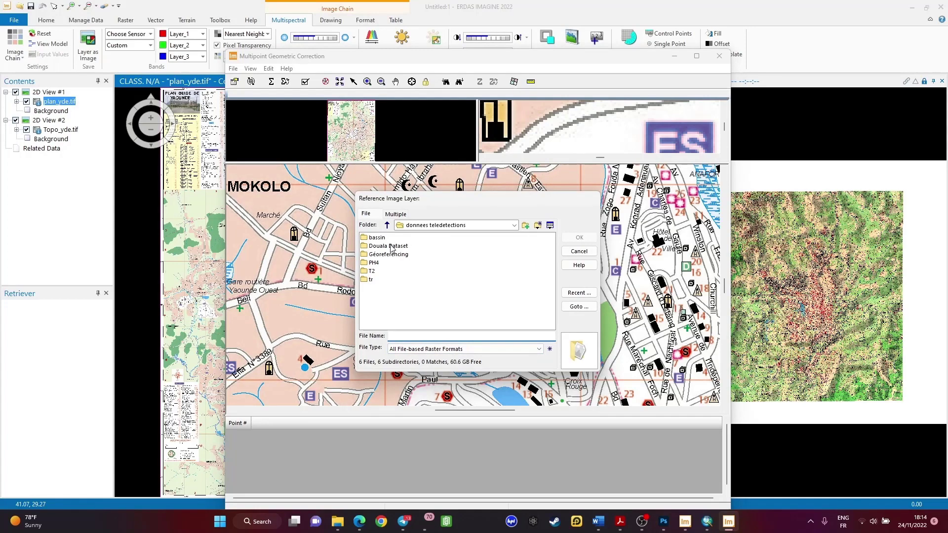
double_click(396, 247)
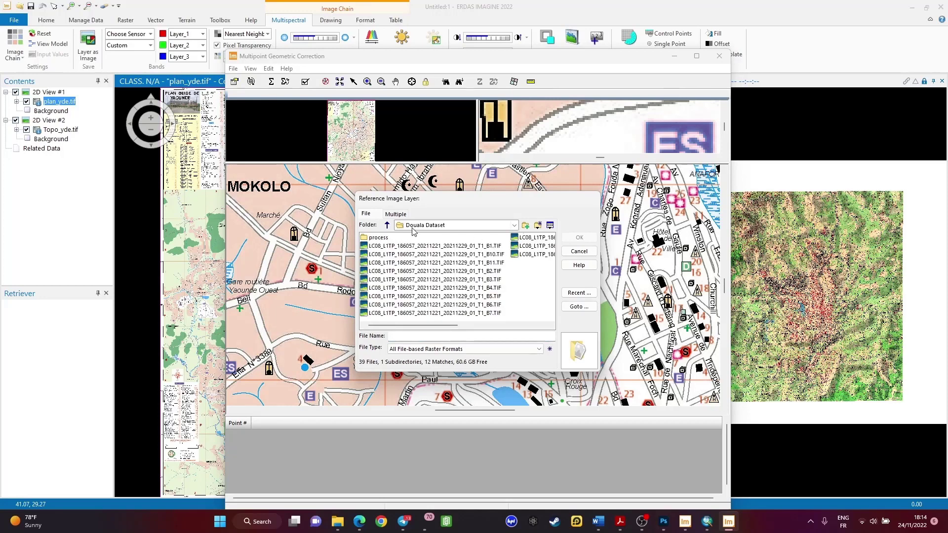
click(387, 225)
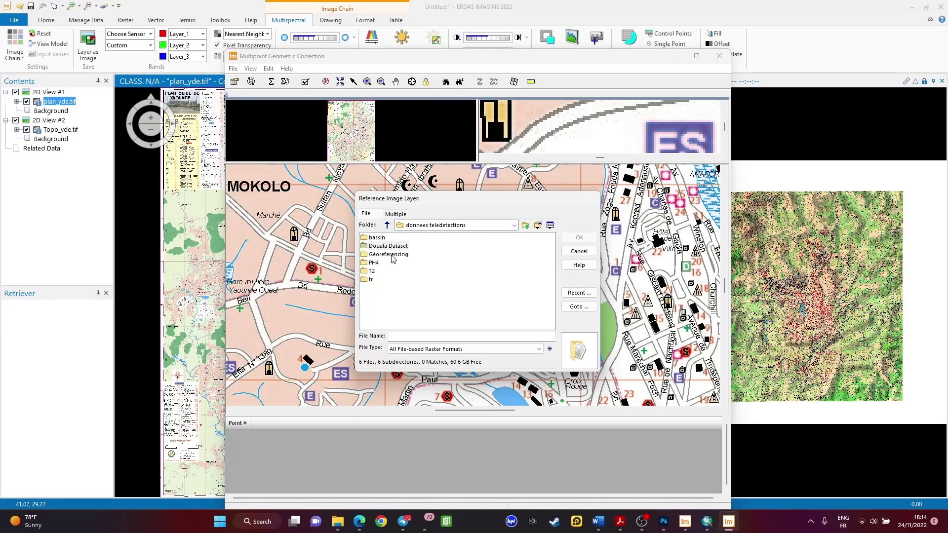
double_click(389, 255)
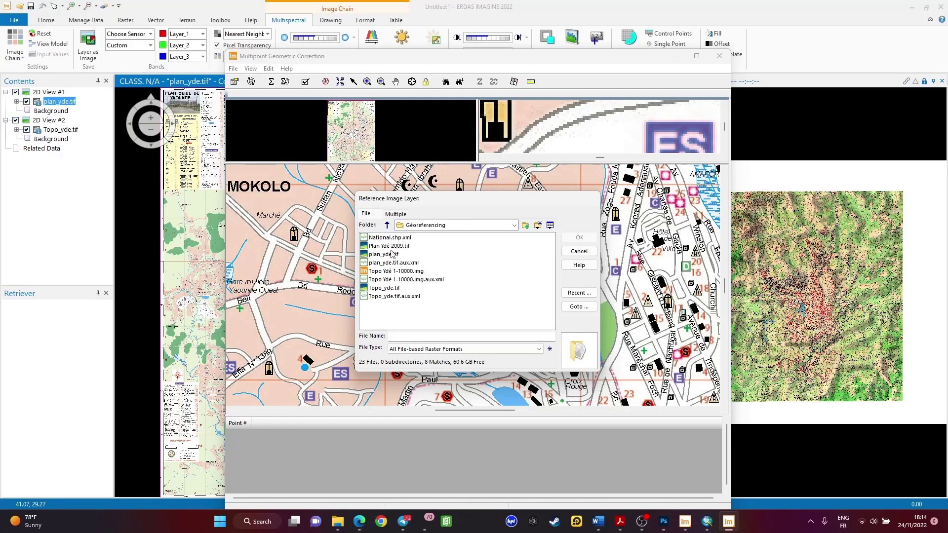
double_click(384, 288)
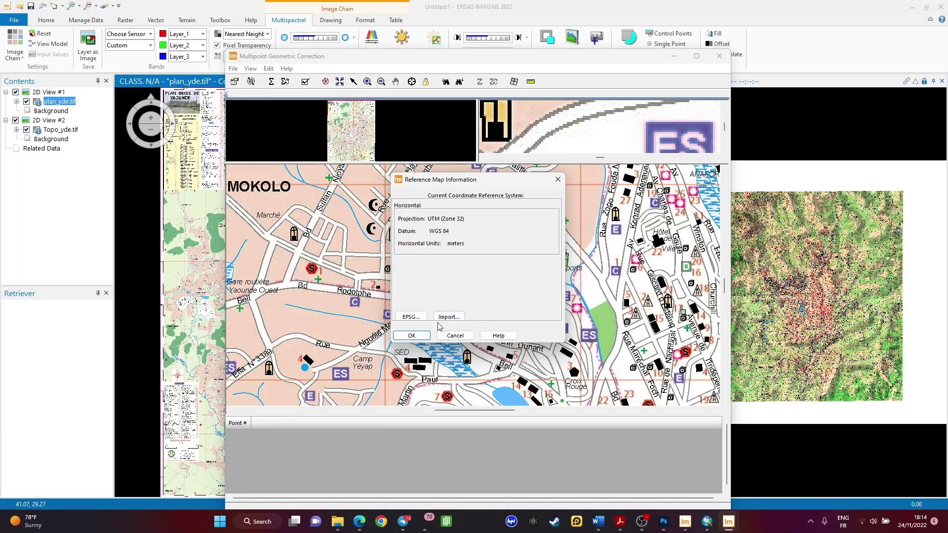
click(411, 336)
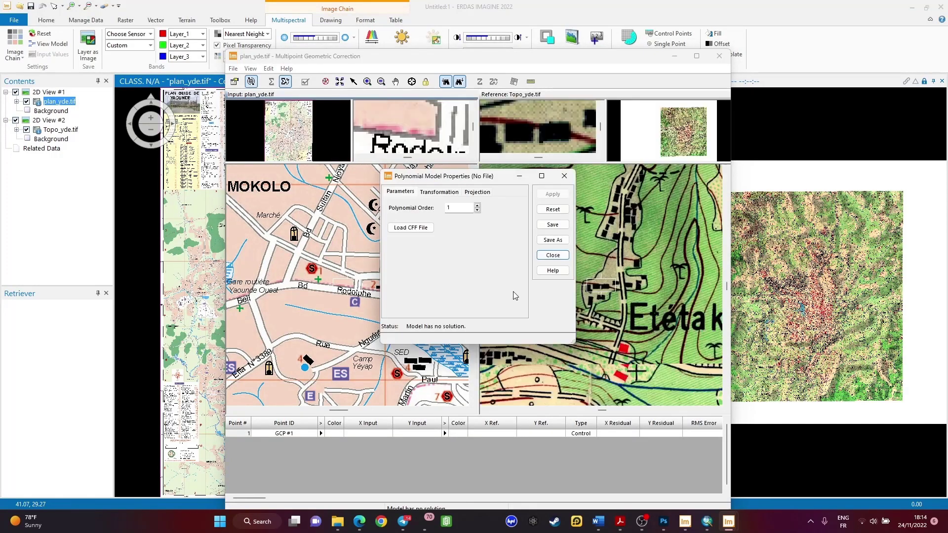
click(553, 255)
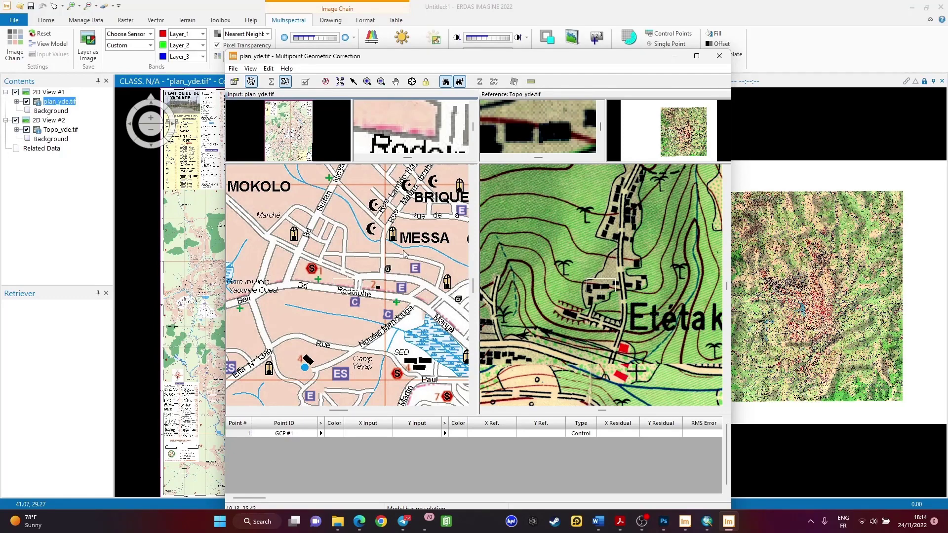
Step: Locate the lake at Quartier-du-Lac in both the input plan and the reference topographic map
scroll(404, 254, down, 2)
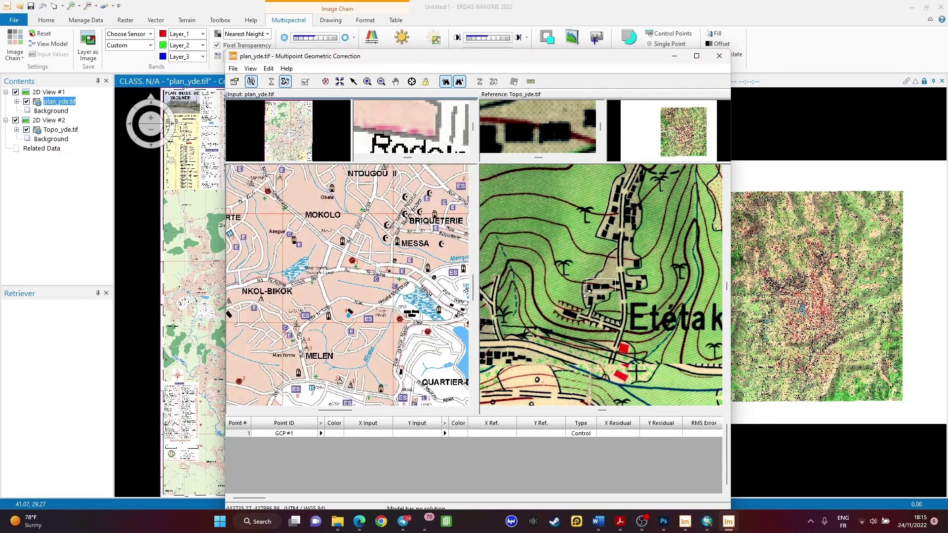
drag(609, 286, 595, 324)
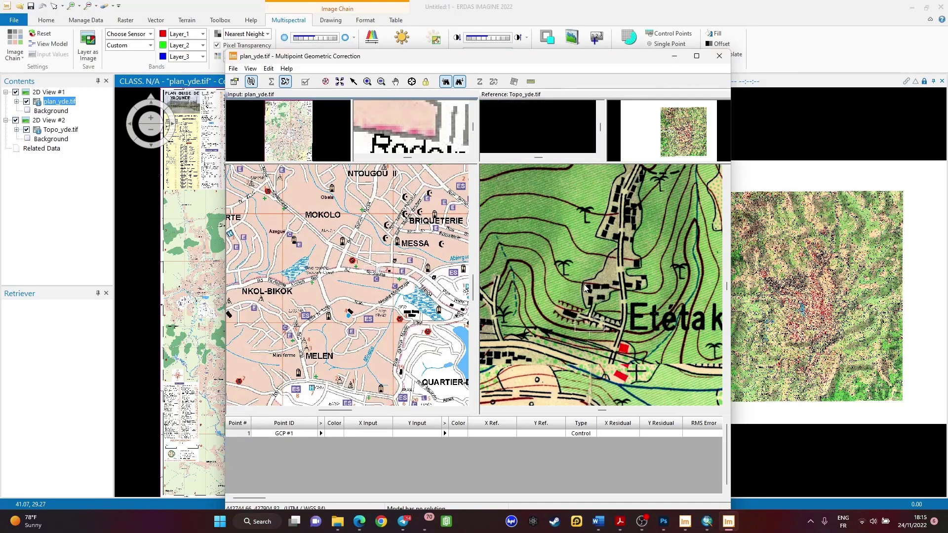
scroll(584, 288, down, 2)
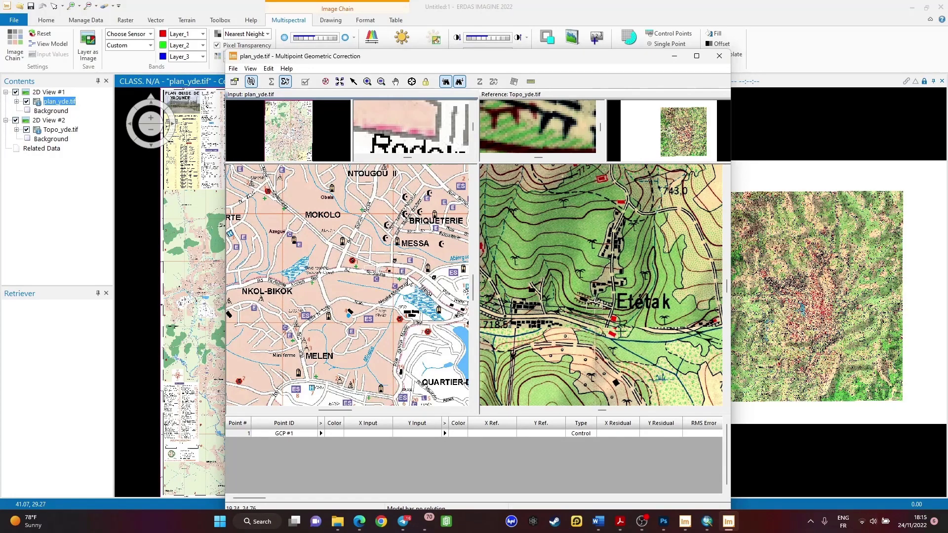
scroll(354, 267, down, 2)
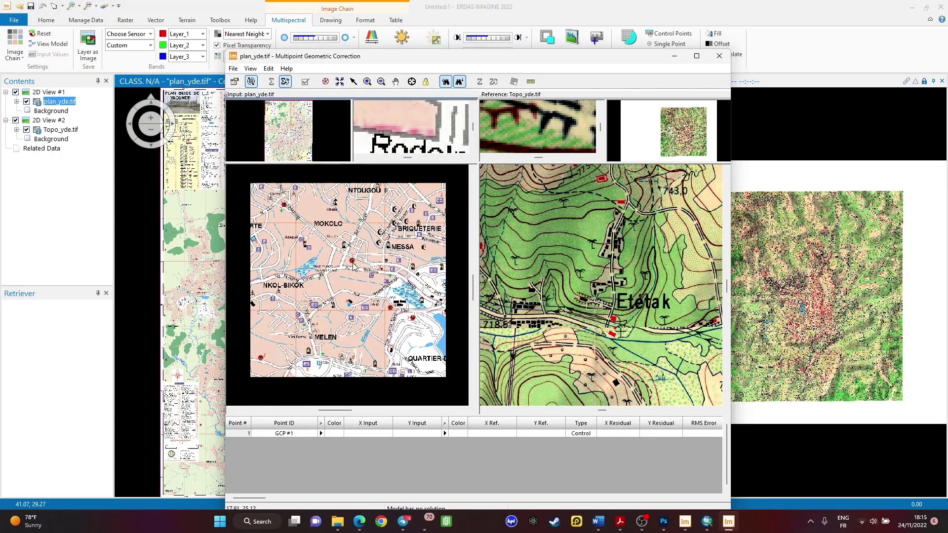
drag(372, 270, 292, 257)
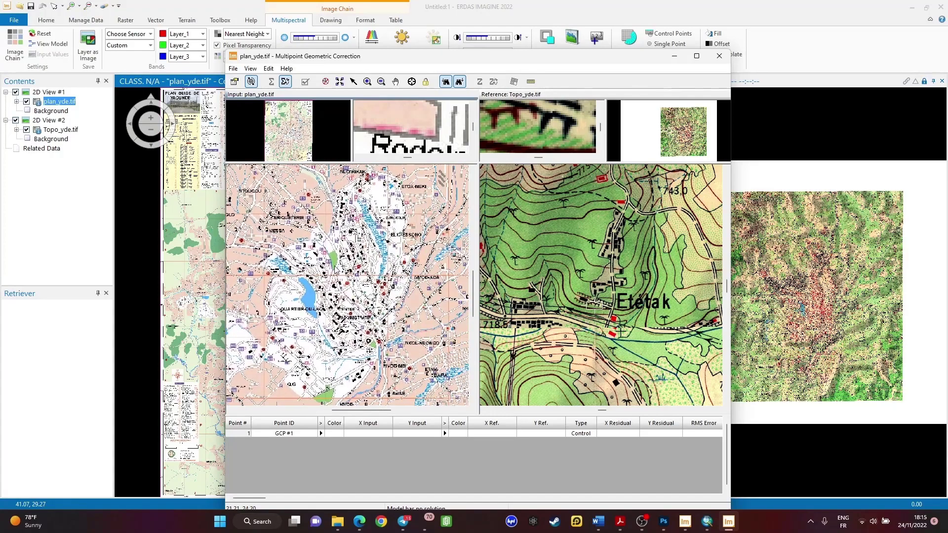
scroll(351, 314, up, 3)
scroll(340, 315, up, 1)
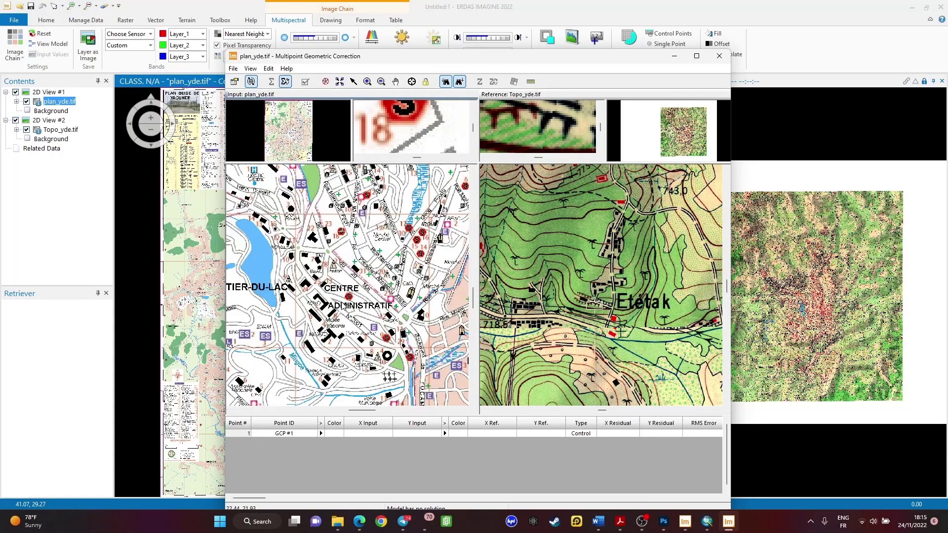
drag(347, 306, 409, 316)
scroll(566, 308, down, 2)
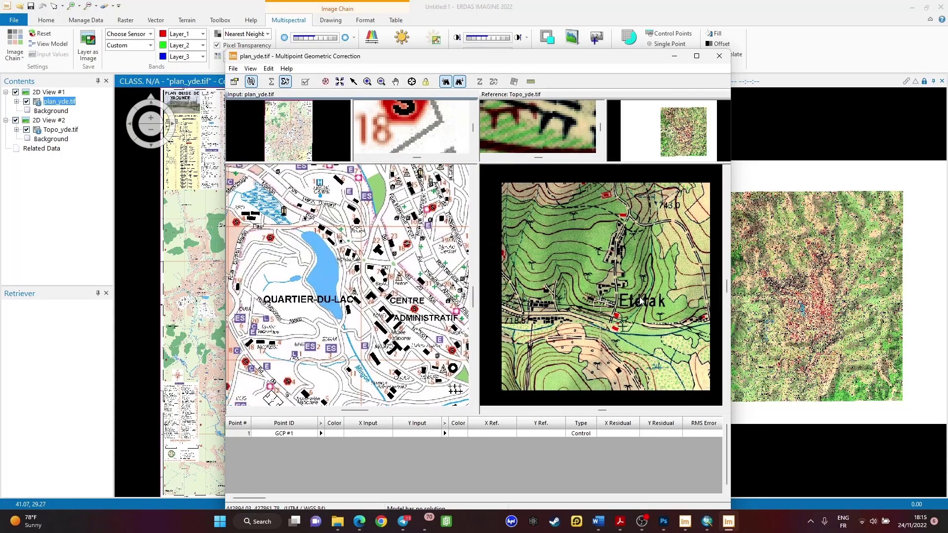
scroll(620, 299, down, 2)
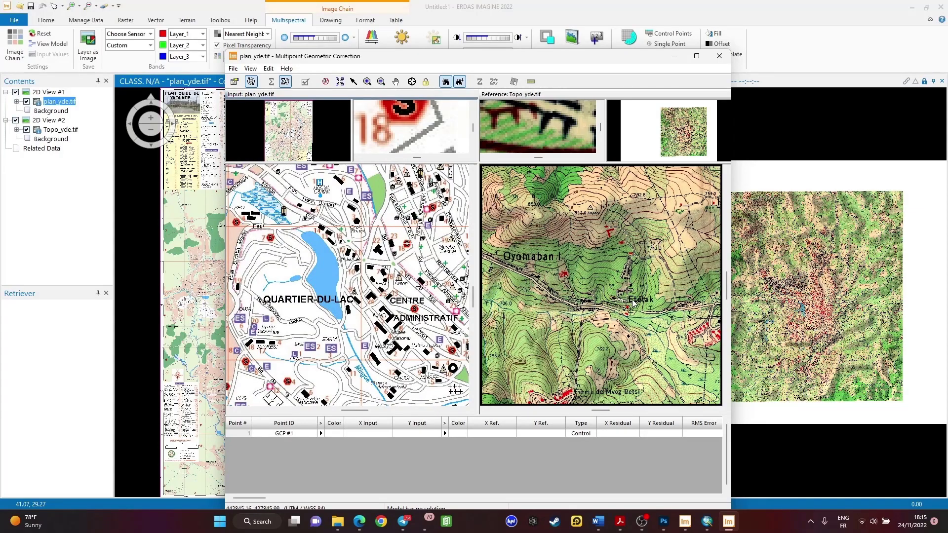
drag(622, 298, 530, 328)
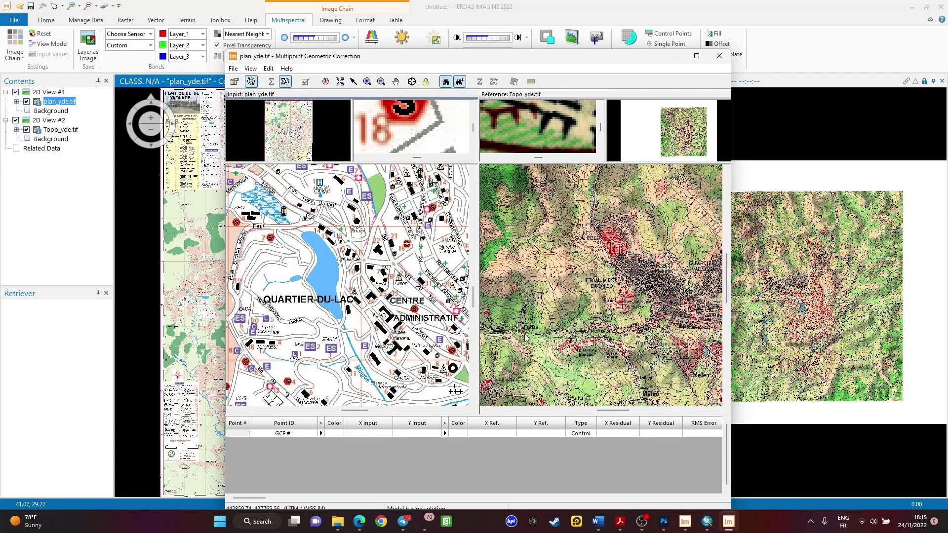
drag(631, 281, 538, 227)
drag(581, 311, 541, 260)
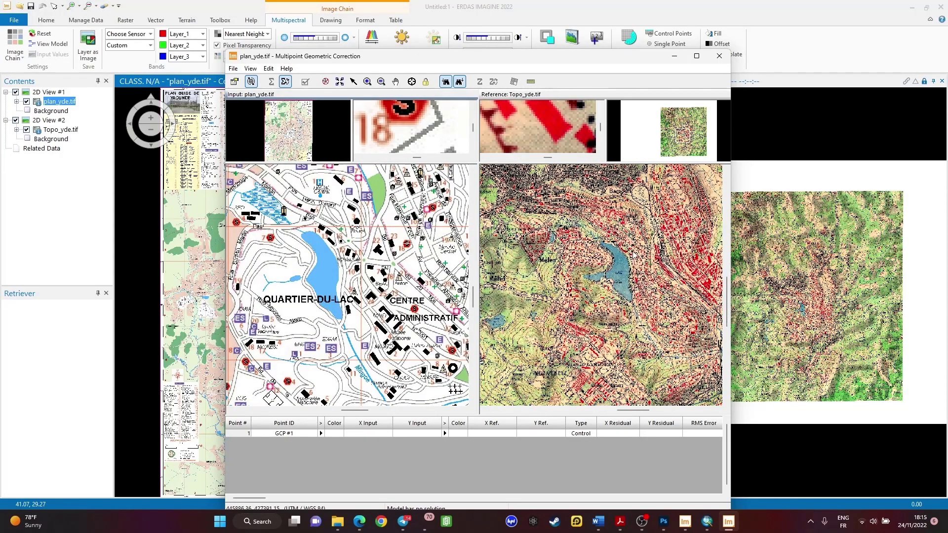
scroll(576, 286, up, 3)
scroll(576, 286, up, 3)
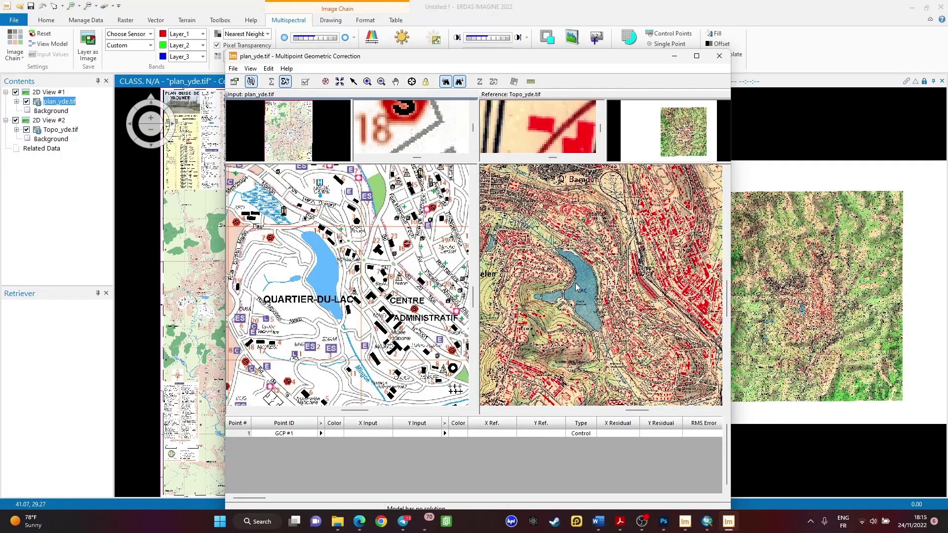
drag(590, 291, 585, 315)
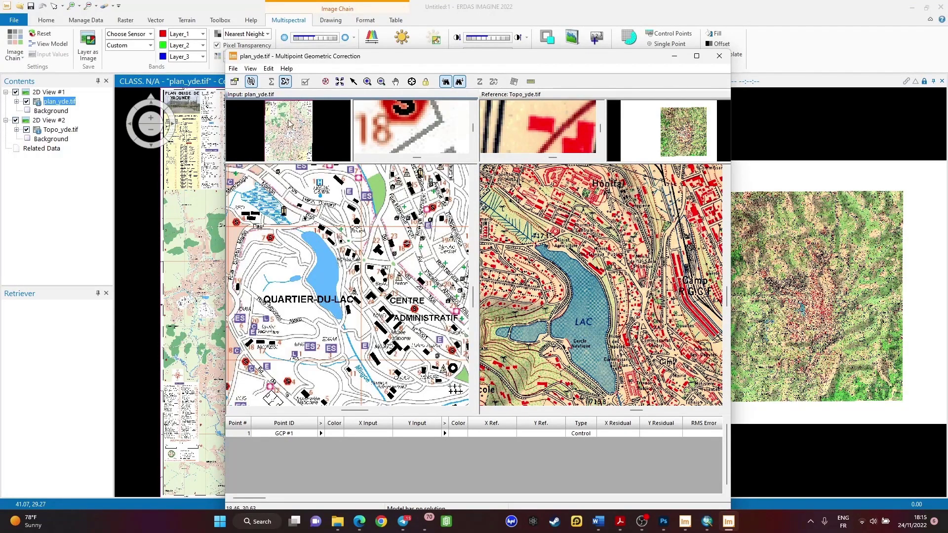
Step: Place the first ground control point on the lake's northwestern tip in the input plan and at the matching spot in the reference map
click(410, 83)
click(413, 82)
click(307, 234)
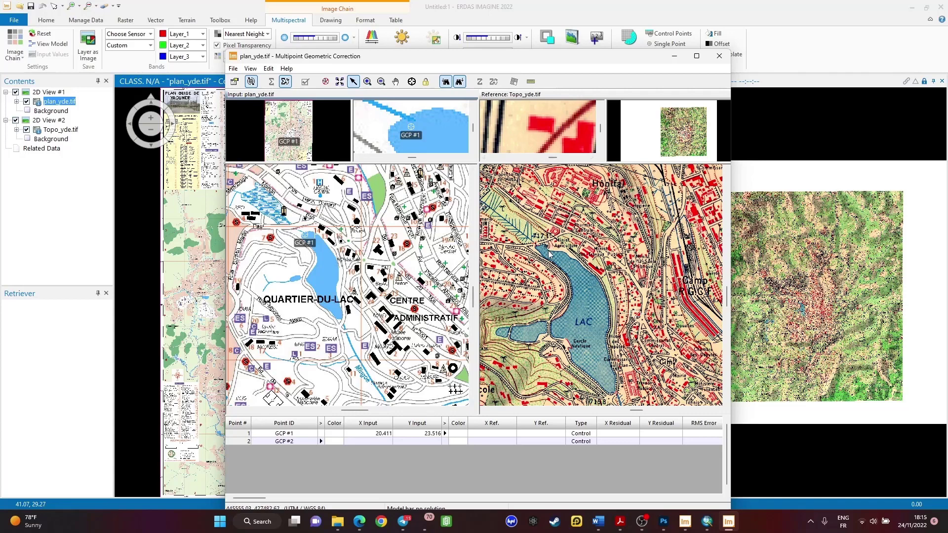
click(339, 82)
click(412, 82)
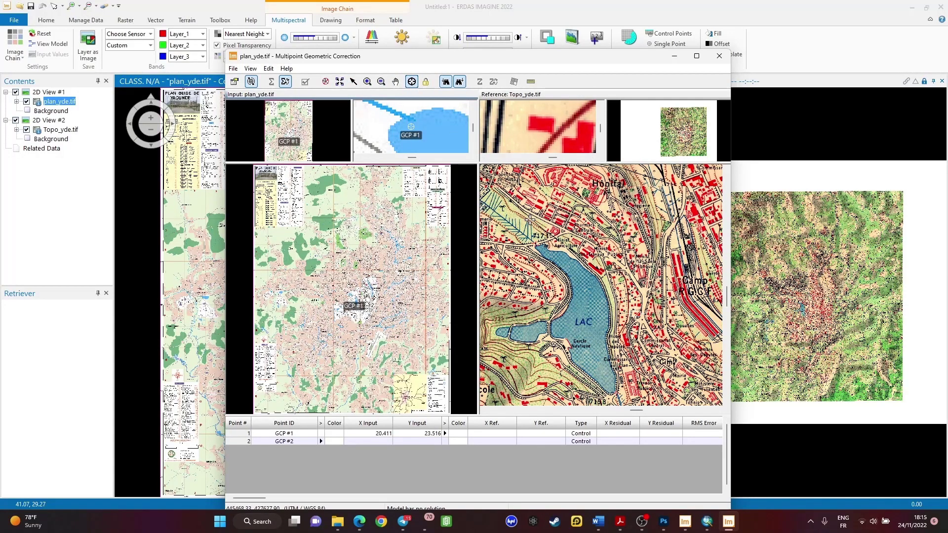
click(541, 246)
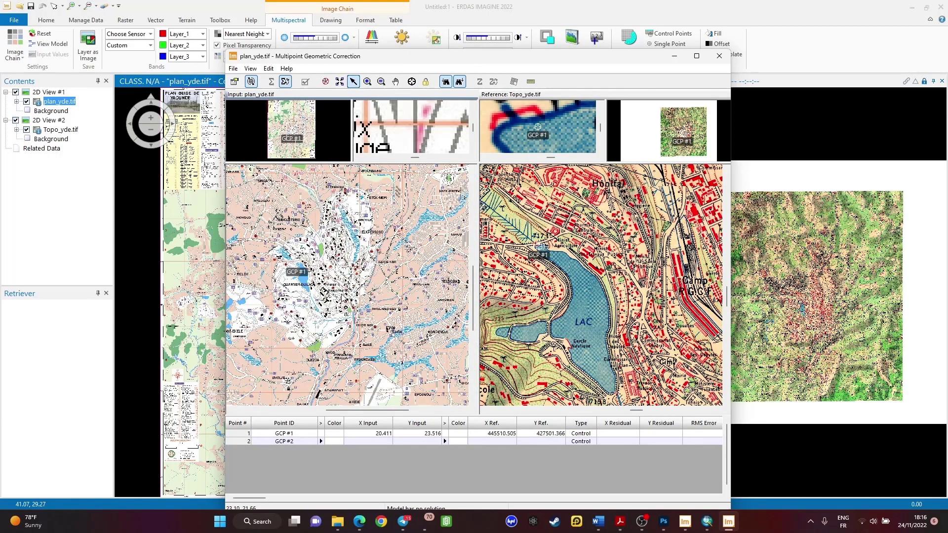
Step: Place the second ground control point in the input plan, at the green traffic island beside Camtel, southeast of Centre Administratif
scroll(354, 296, up, 1)
scroll(354, 297, up, 4)
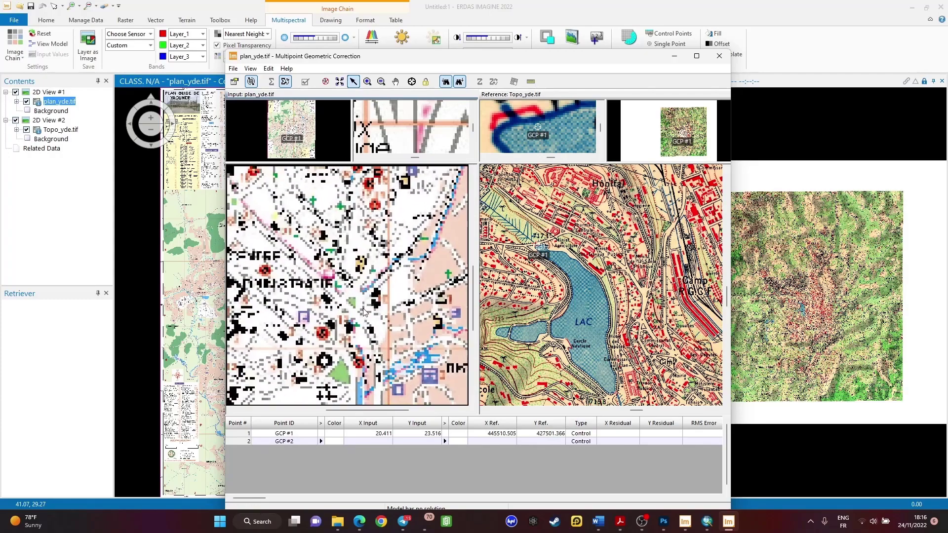
scroll(380, 324, down, 5)
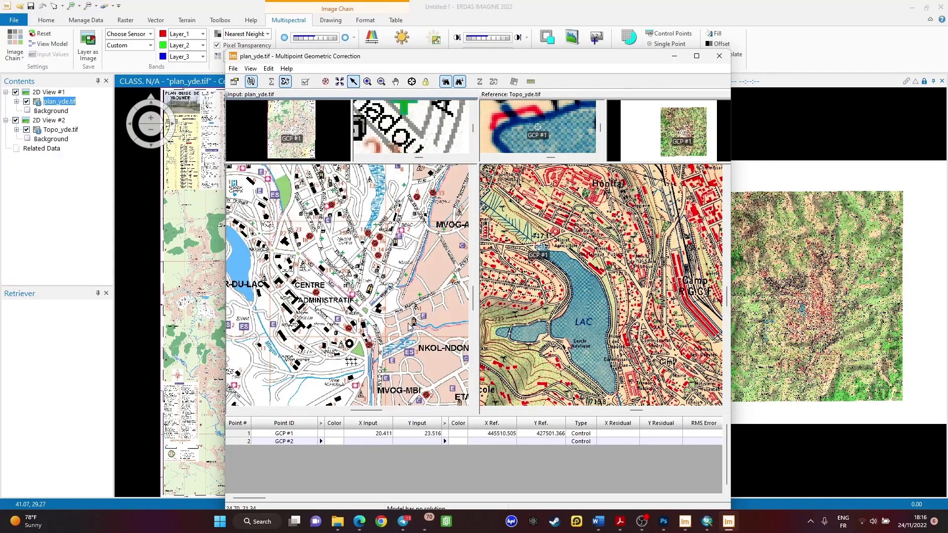
scroll(326, 260, up, 4)
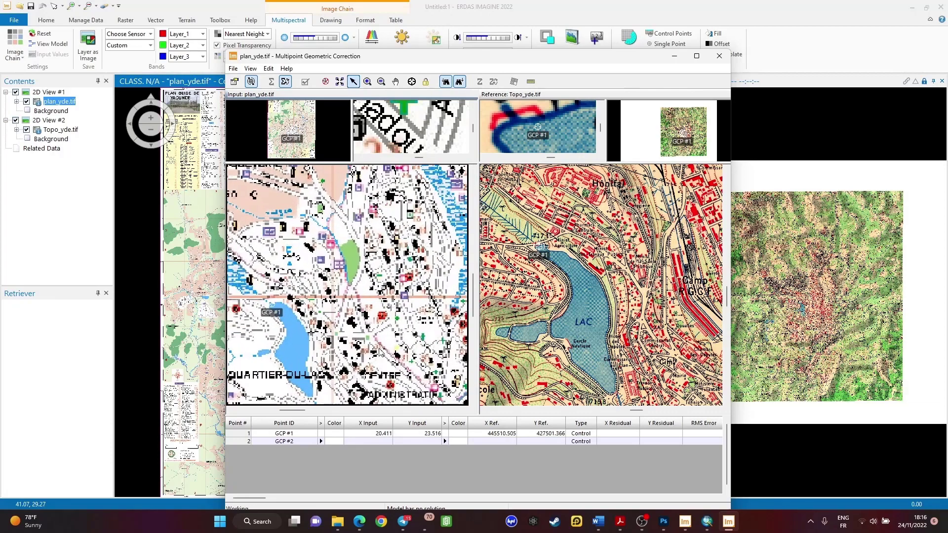
scroll(316, 244, down, 2)
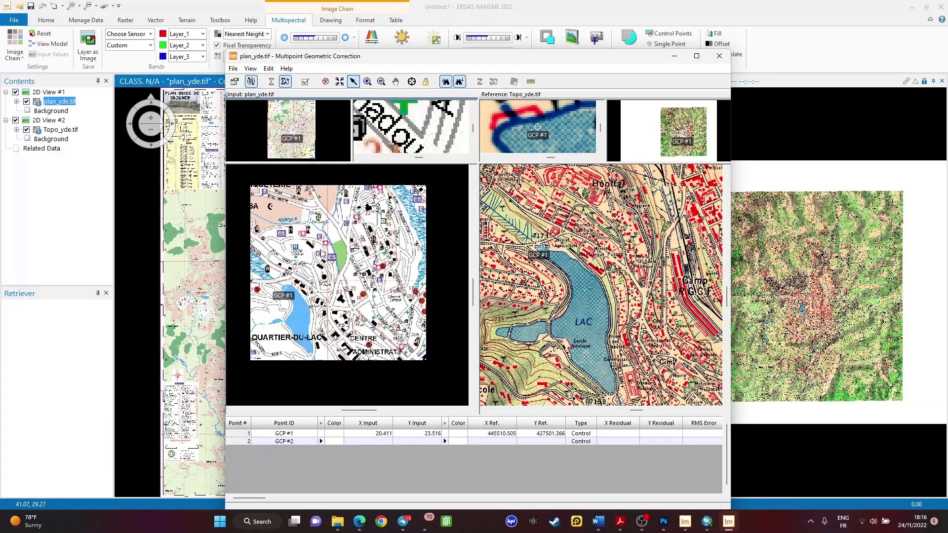
scroll(328, 265, down, 1)
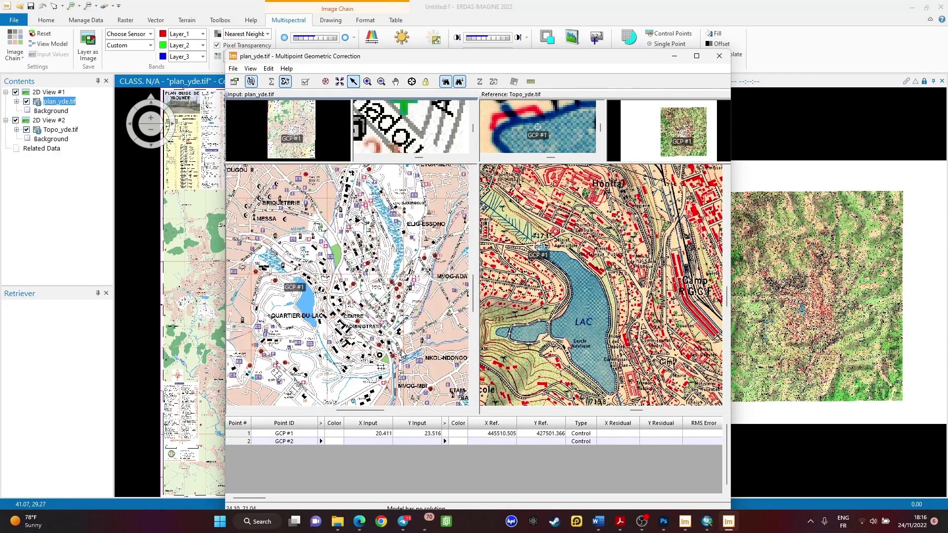
scroll(413, 359, up, 1)
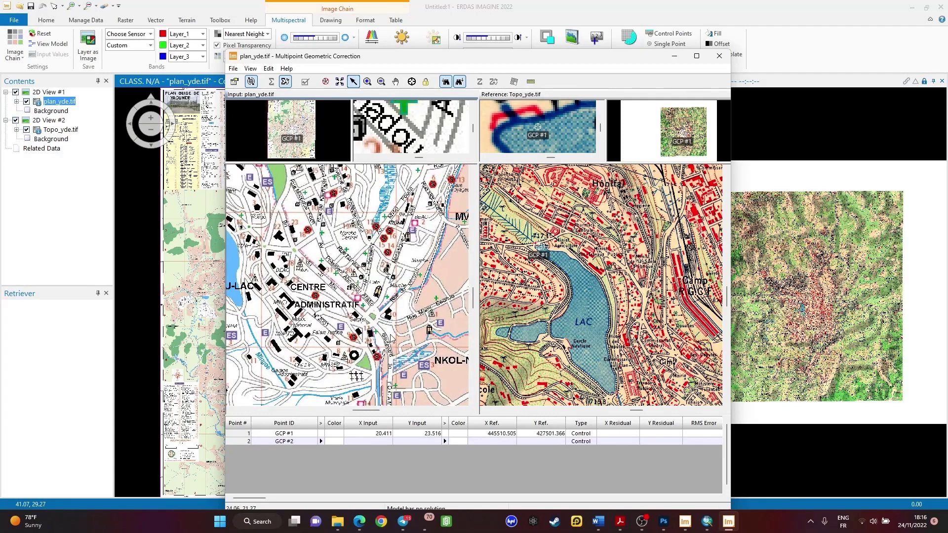
scroll(387, 337, up, 2)
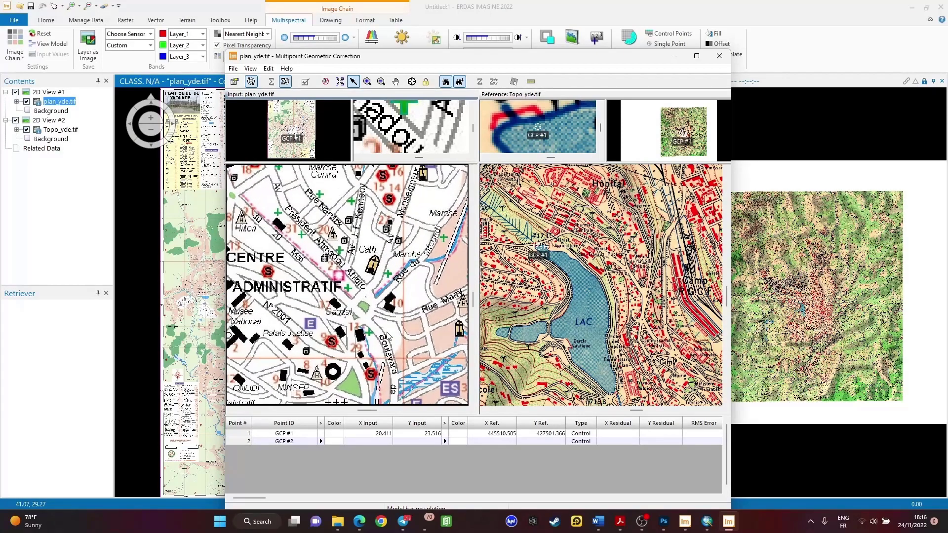
scroll(385, 337, up, 1)
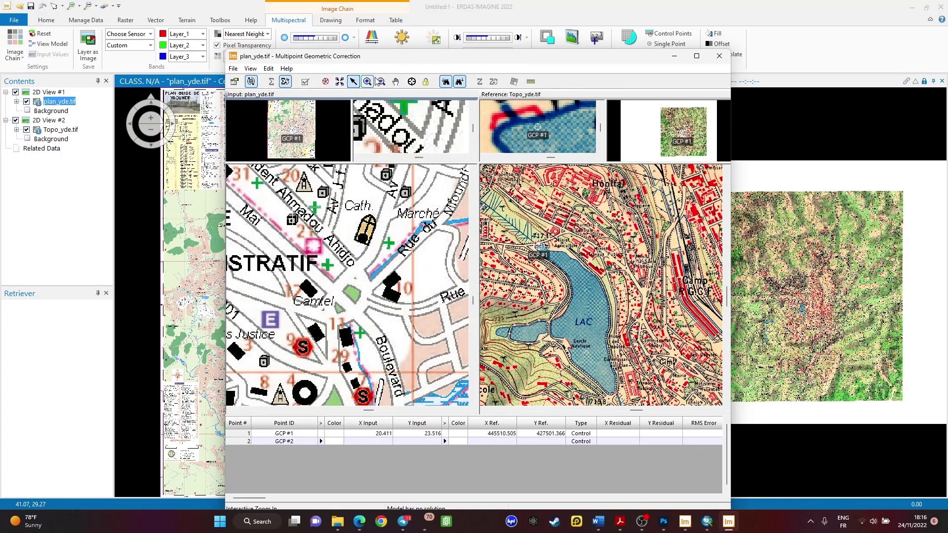
click(411, 81)
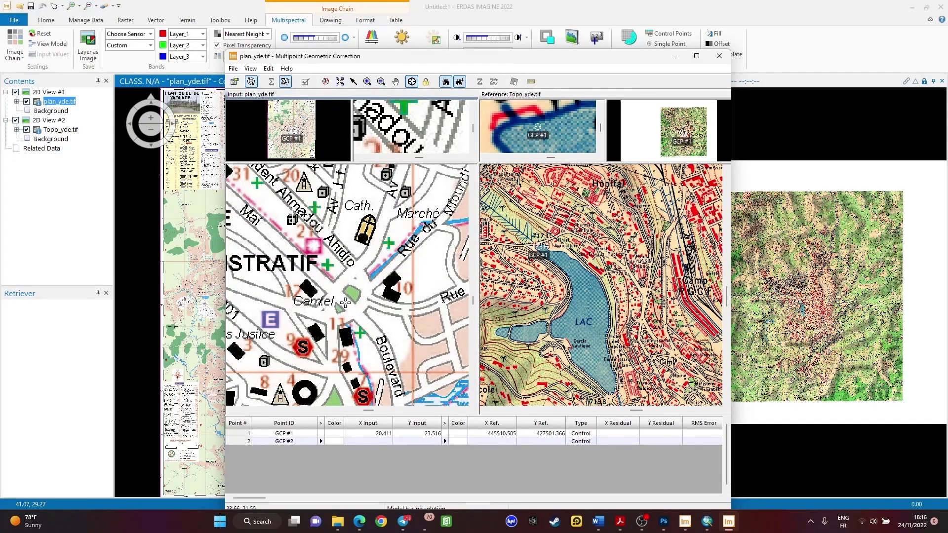
click(345, 302)
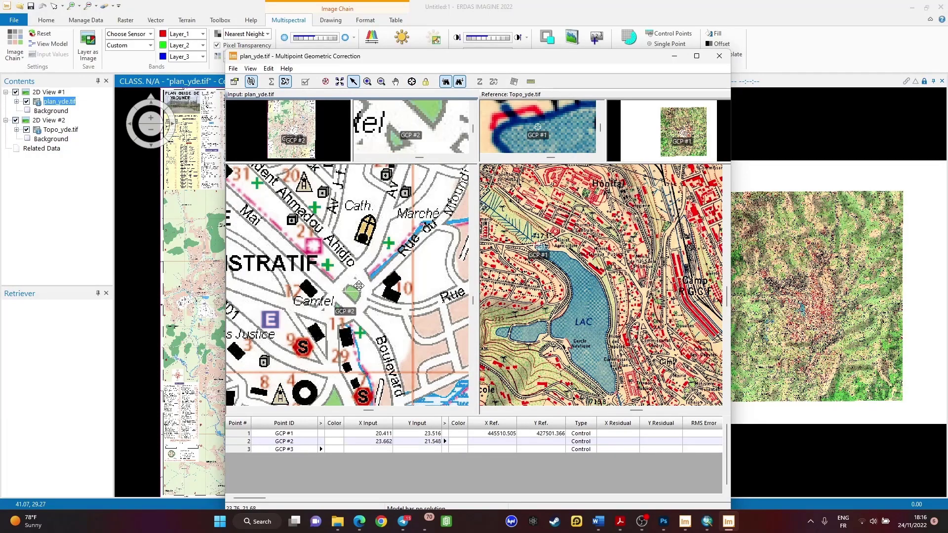
Step: Place the second control point's reference at the matching green island beside P.T.T. in the topographic map
scroll(542, 241, down, 3)
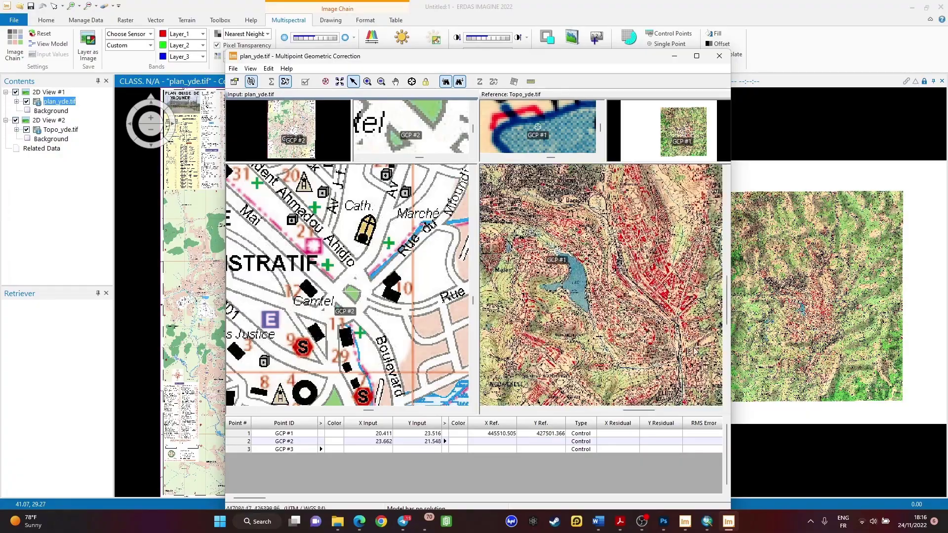
scroll(694, 349, up, 5)
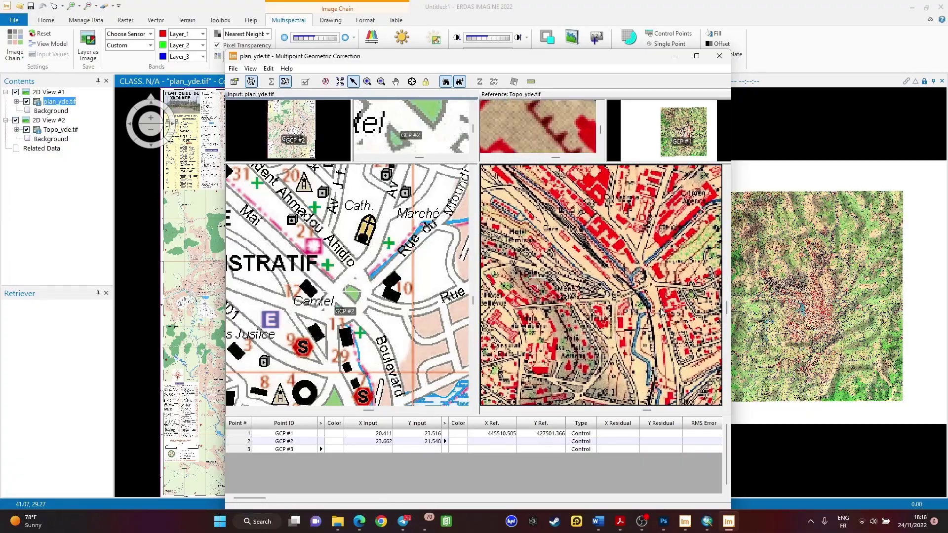
scroll(661, 312, up, 3)
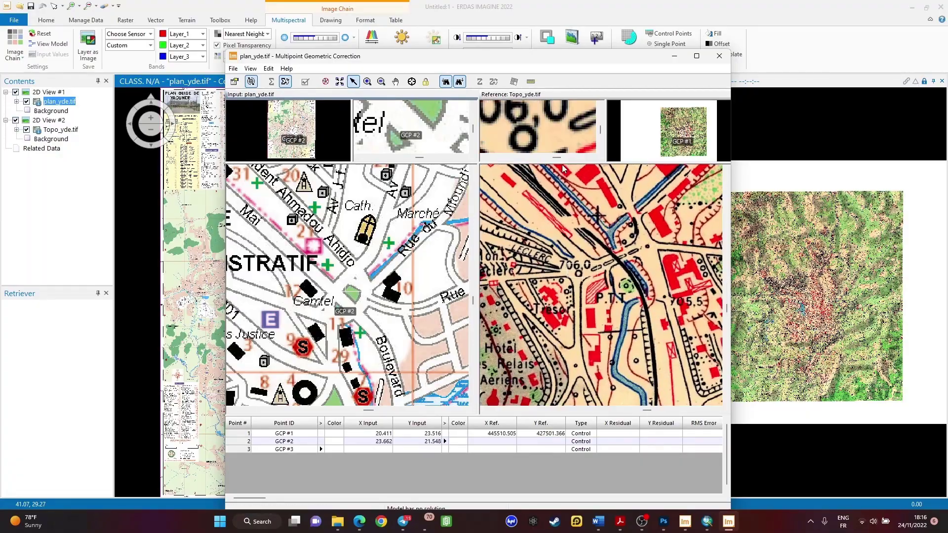
click(415, 82)
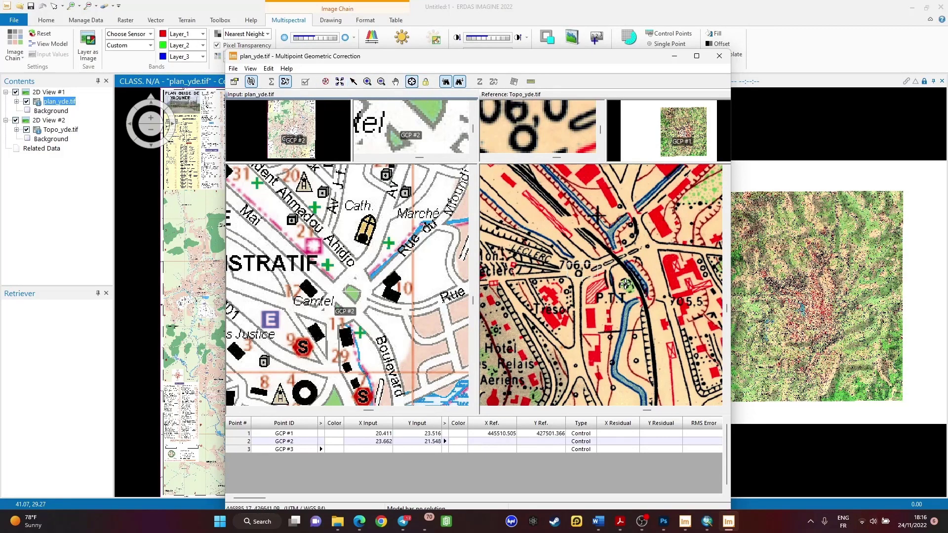
click(625, 283)
Step: Survey the wider area of both the reference map and the input plan for a third control point location
scroll(625, 284, down, 5)
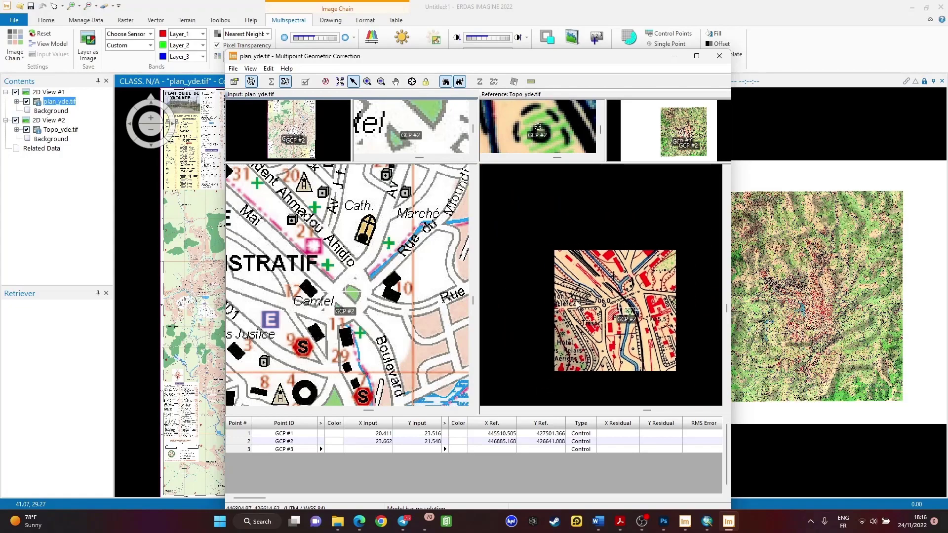
scroll(576, 303, down, 10)
scroll(288, 278, down, 3)
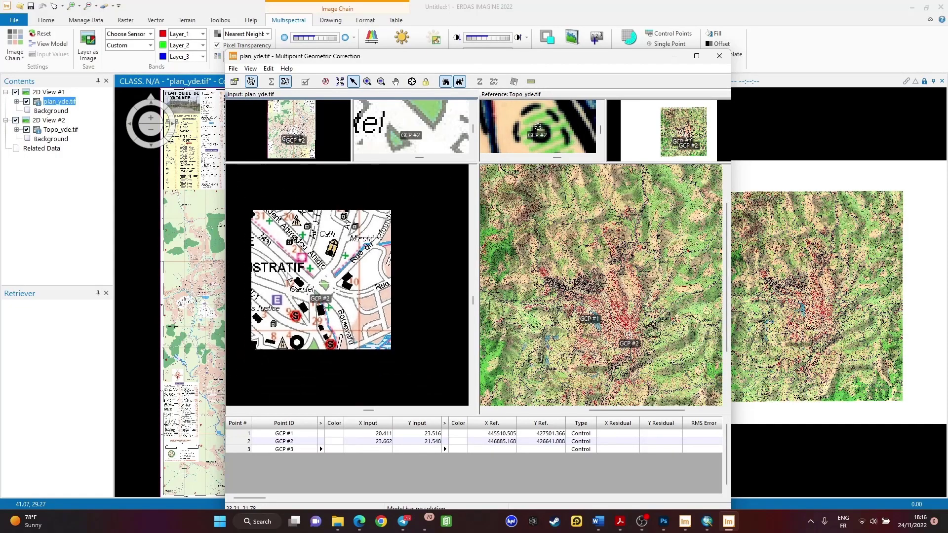
scroll(288, 278, down, 7)
scroll(418, 248, down, 3)
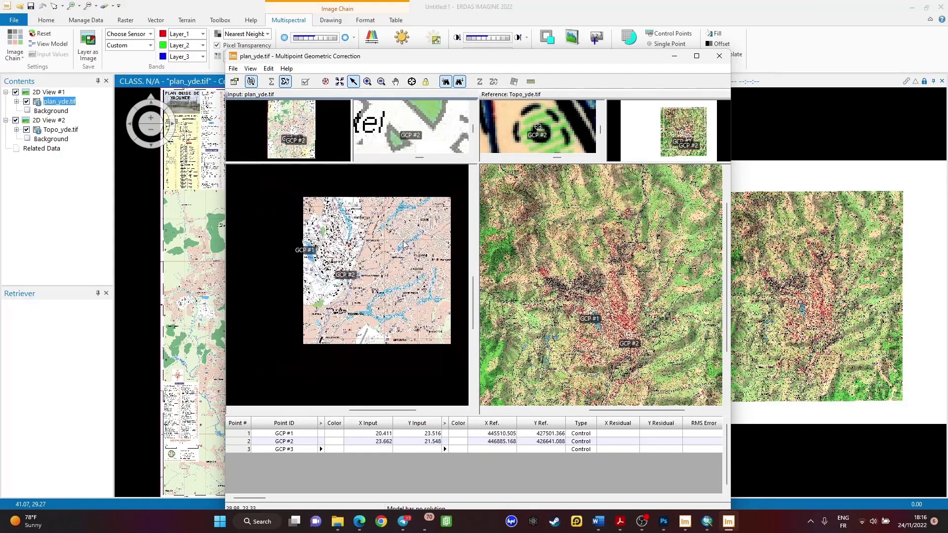
scroll(403, 245, down, 6)
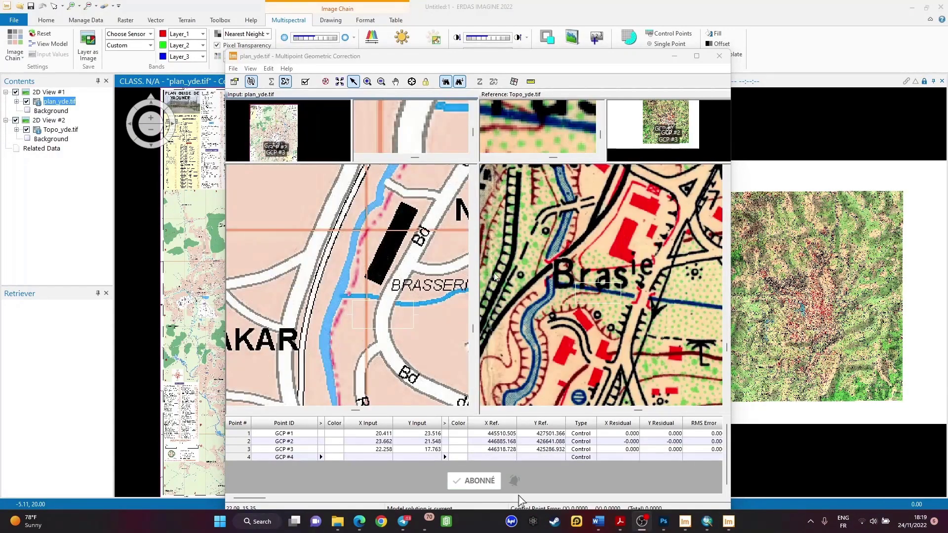
Step: Place the fourth ground control point at the stream confluence beside the Brasserie in the plan, and move its reference point to the matching confluence
click(411, 81)
click(338, 297)
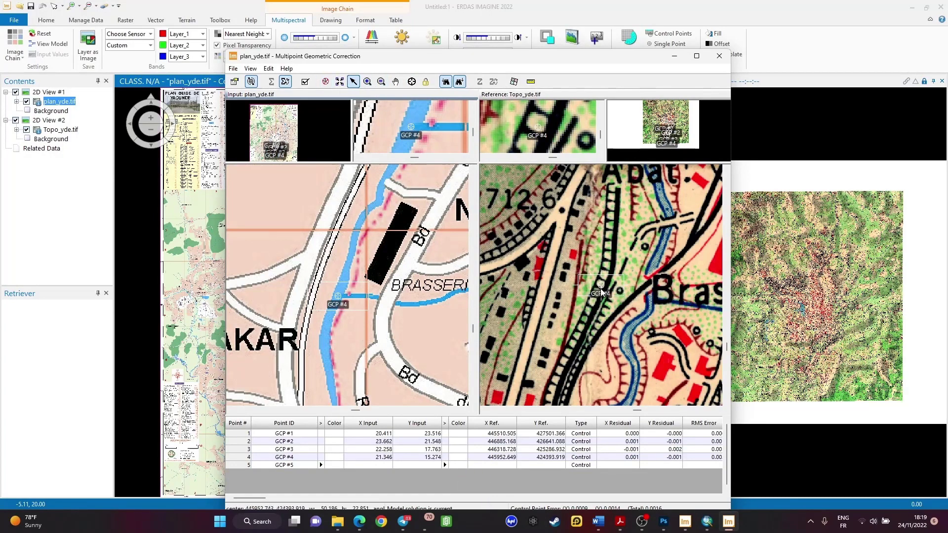
drag(601, 291, 646, 307)
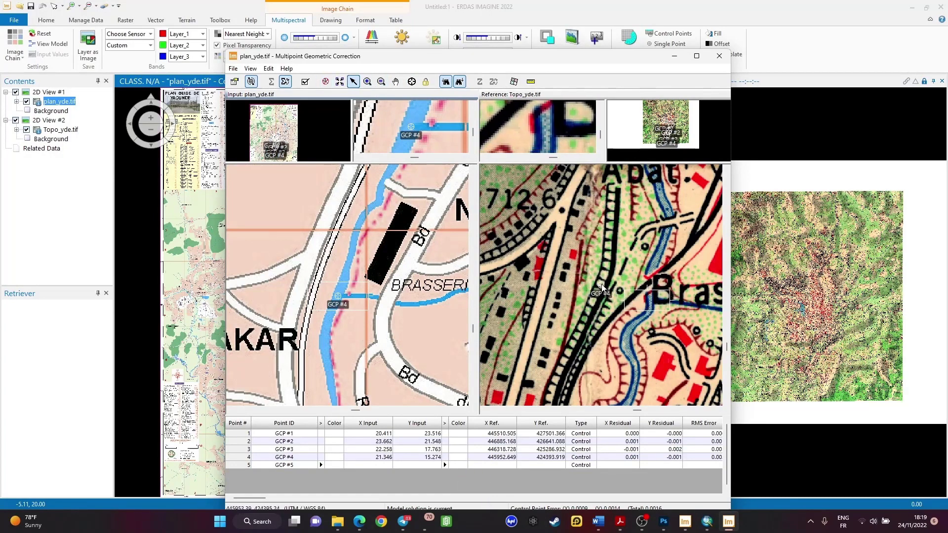
drag(601, 288, 652, 299)
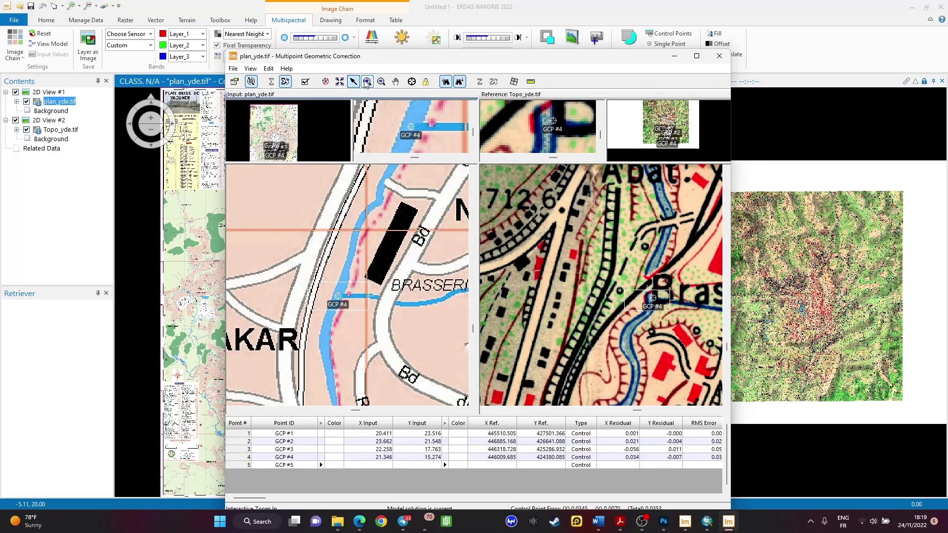
mouse_move(339, 297)
mouse_down()
mouse_move(338, 306)
mouse_move(348, 263)
mouse_move(343, 294)
mouse_up()
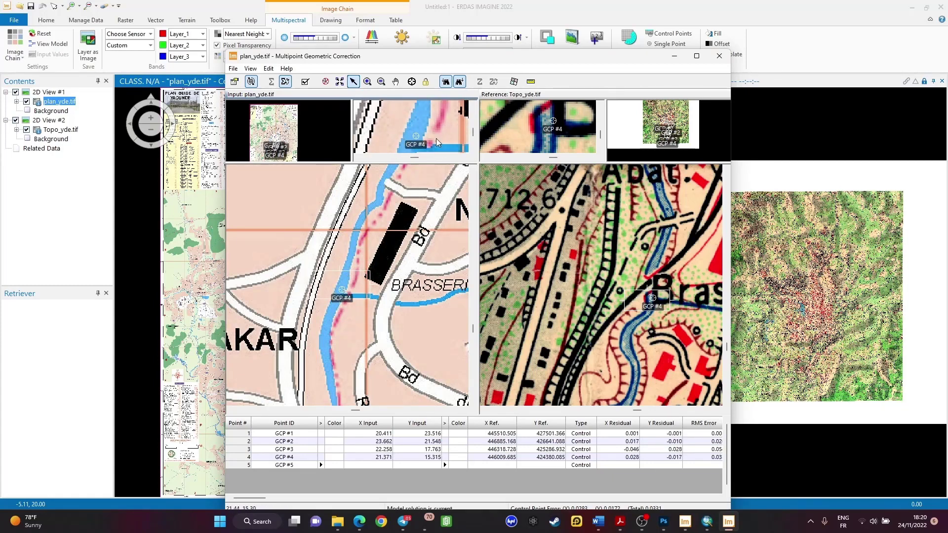
Step: Resample the corrected plan to the output file plan_yde_calé and close the process list
click(514, 81)
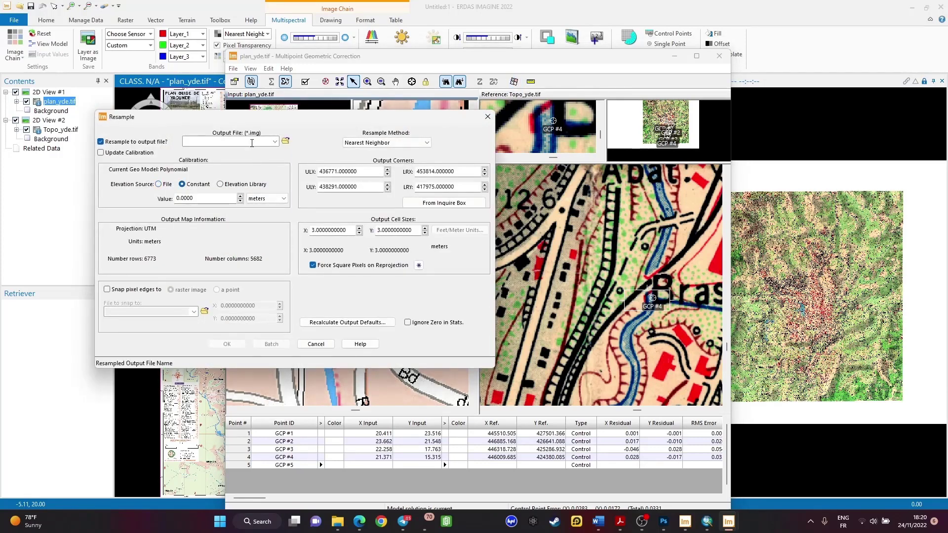
click(252, 142)
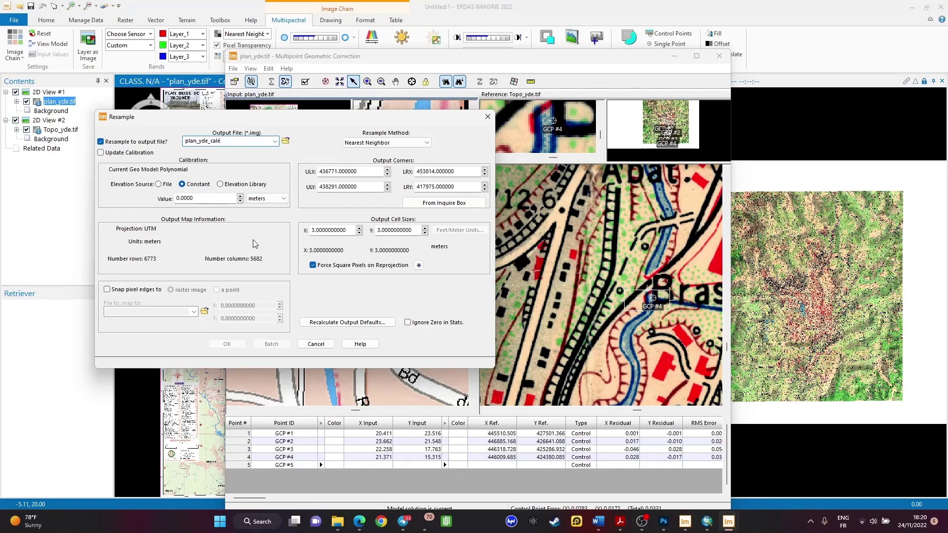
key(Return)
click(227, 344)
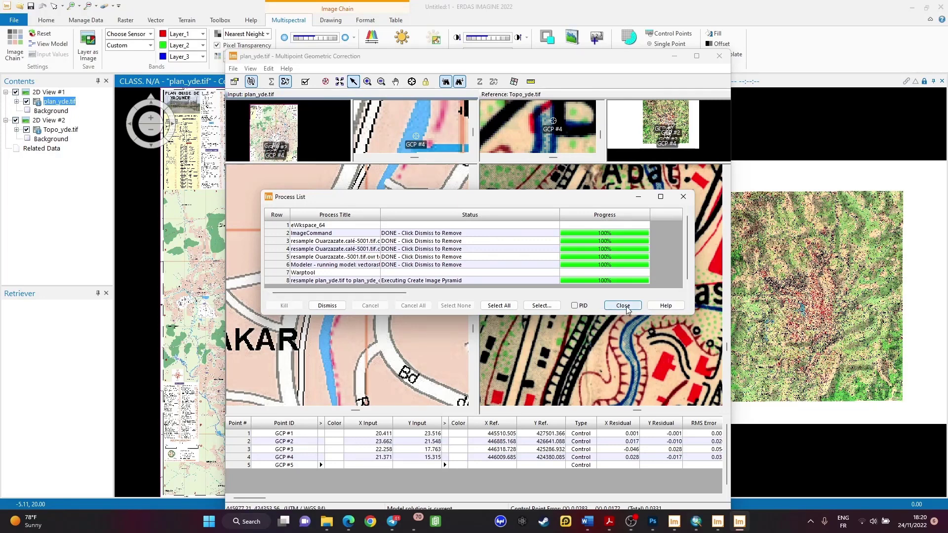
click(626, 306)
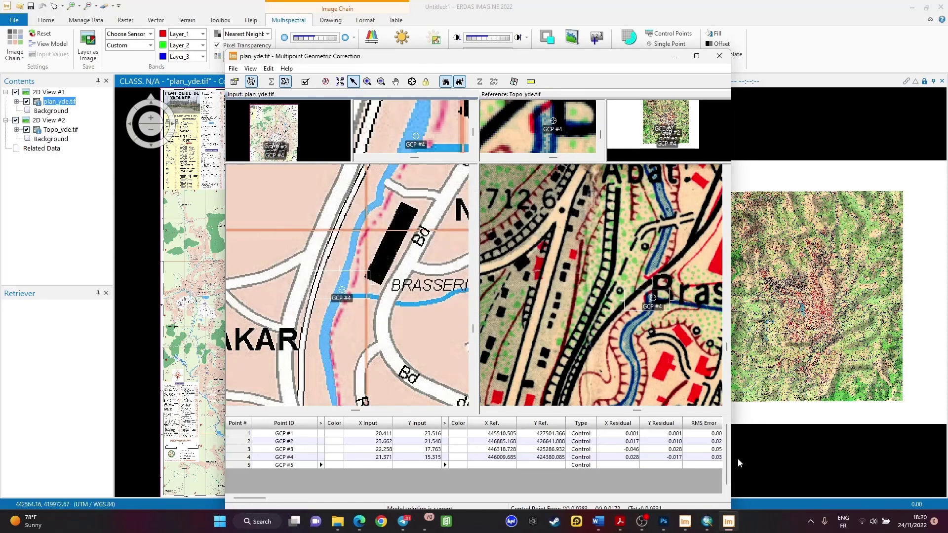
Step: Close the Multipoint Geometric Correction window without saving the geometric model or the input points
click(719, 58)
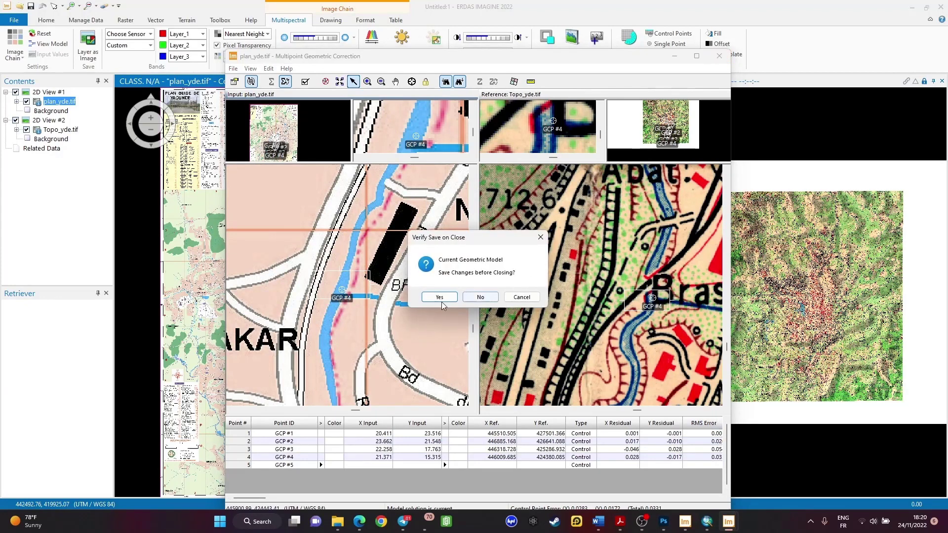
click(479, 297)
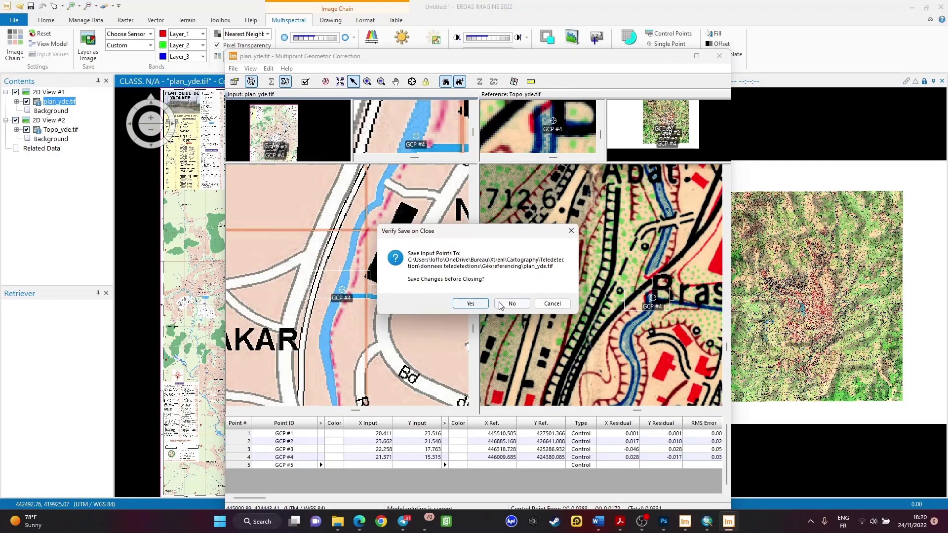
click(519, 307)
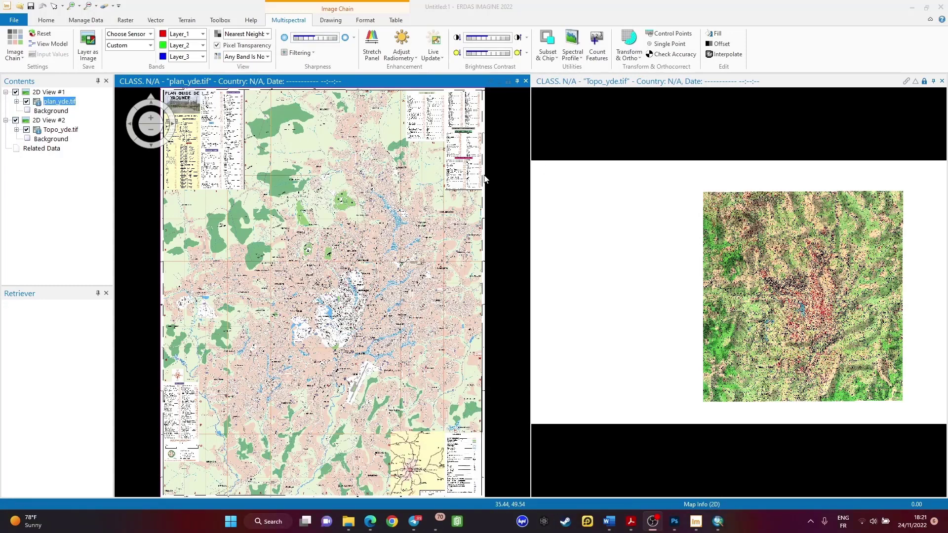
Step: Create a new 2D view and load the recent image plan_yde_calé.img into it
click(54, 22)
click(278, 54)
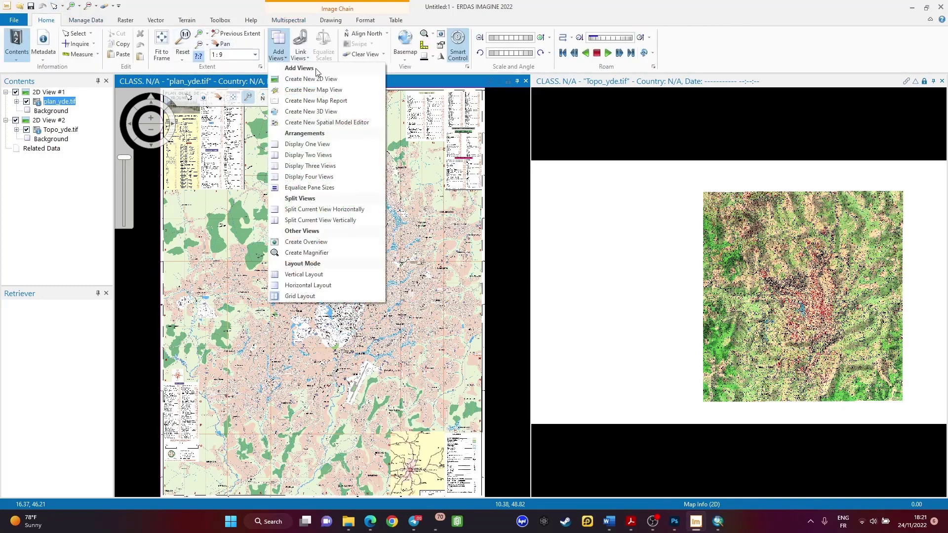
click(320, 79)
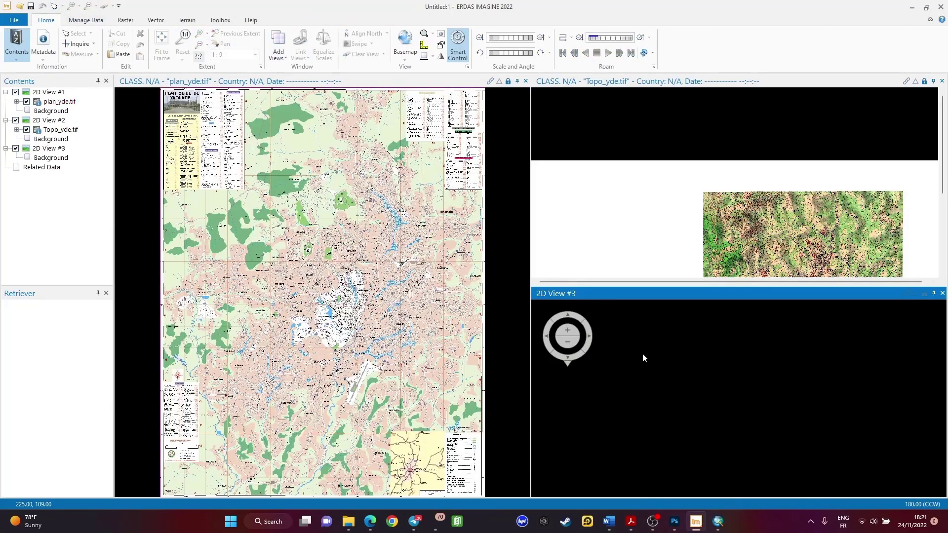
click(13, 20)
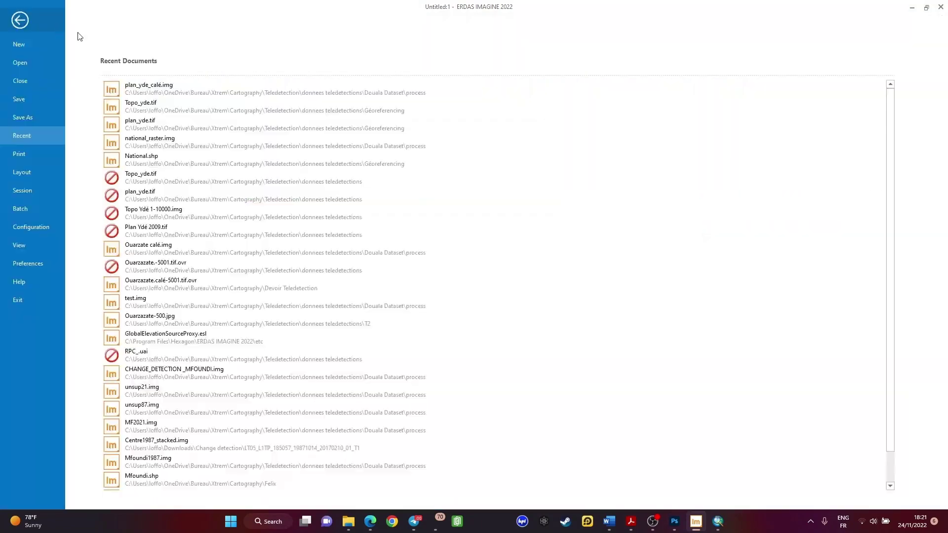
click(158, 95)
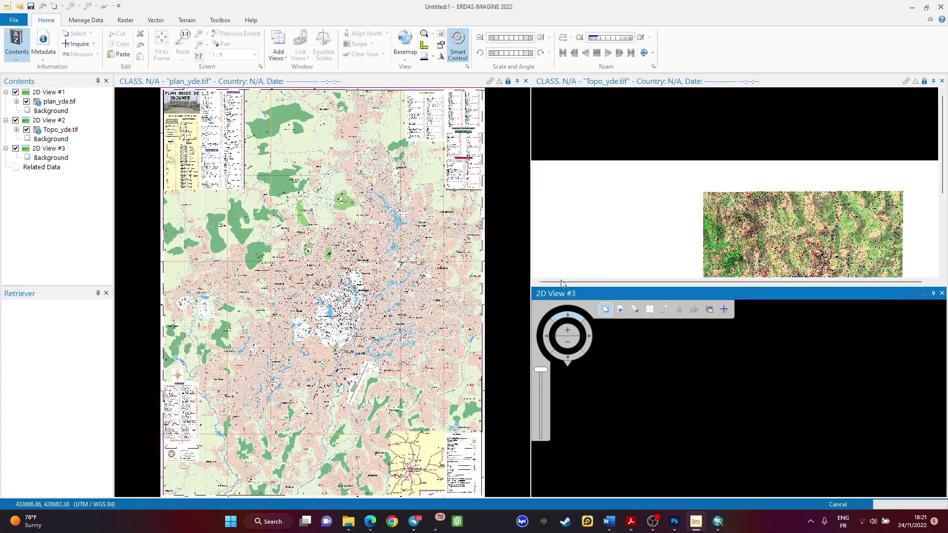
Step: Examine the georeferenced plan in the third view, checking its overall shape, map coordinates and the city centre around the lake
scroll(695, 367, down, 3)
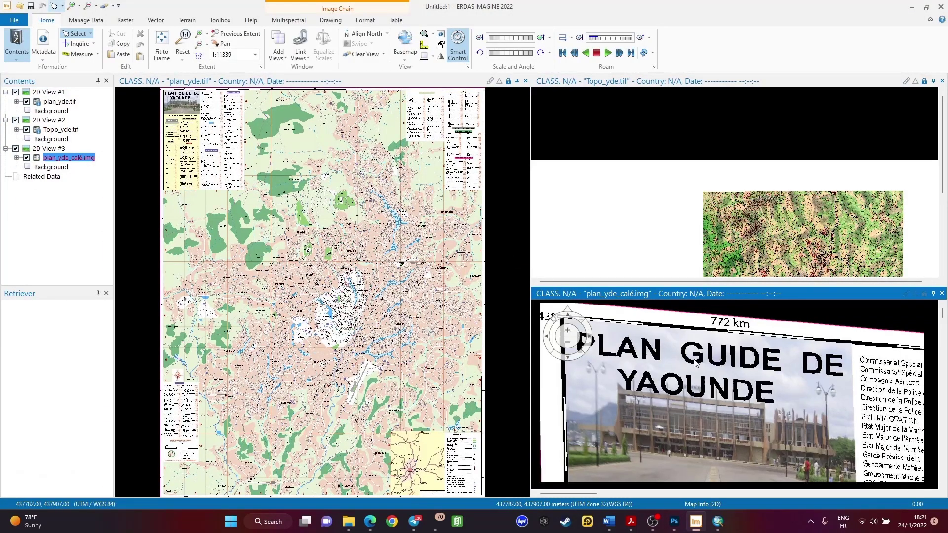
scroll(694, 363, down, 4)
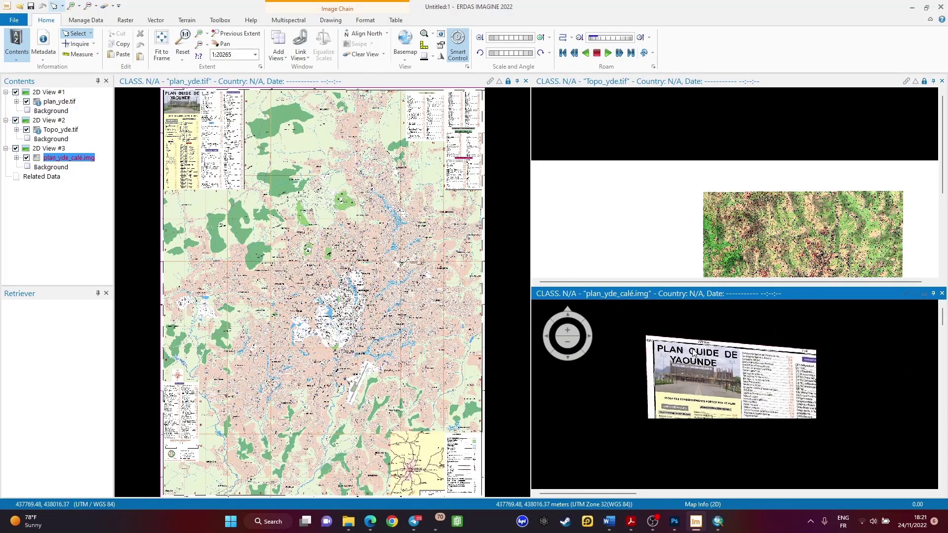
scroll(704, 341, down, 3)
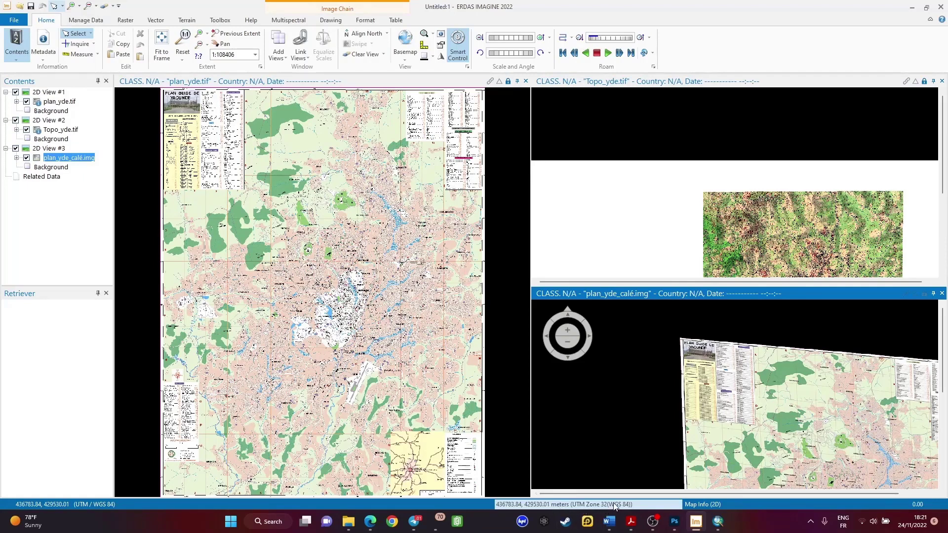
scroll(659, 346, down, 5)
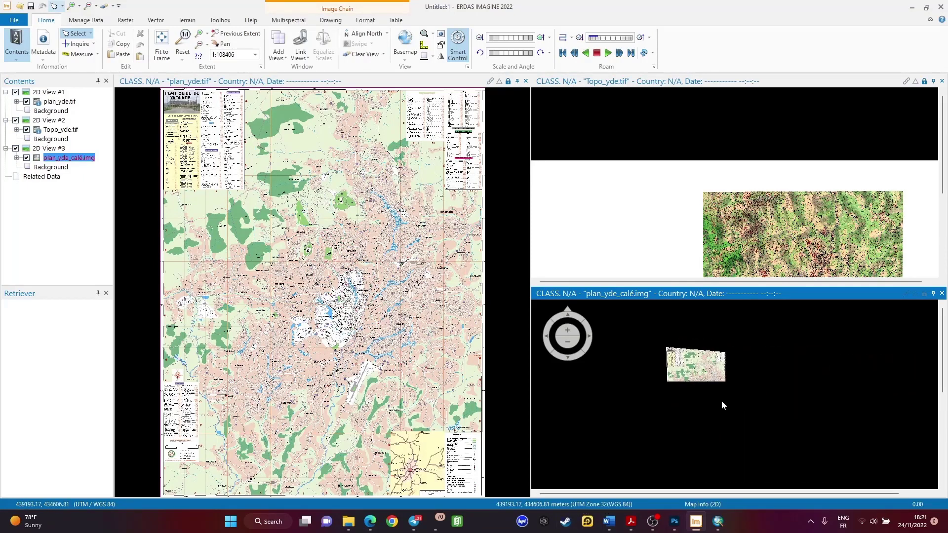
scroll(731, 415, up, 4)
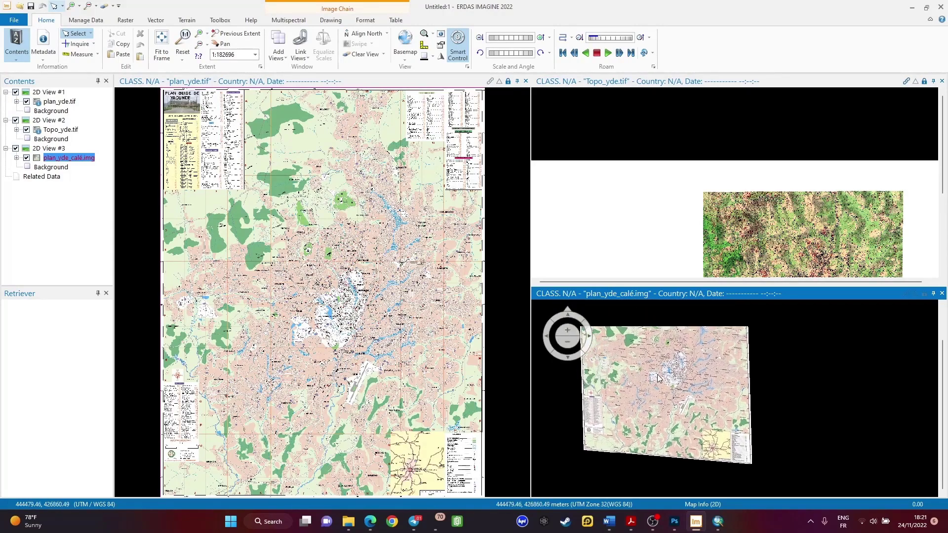
scroll(658, 378, up, 5)
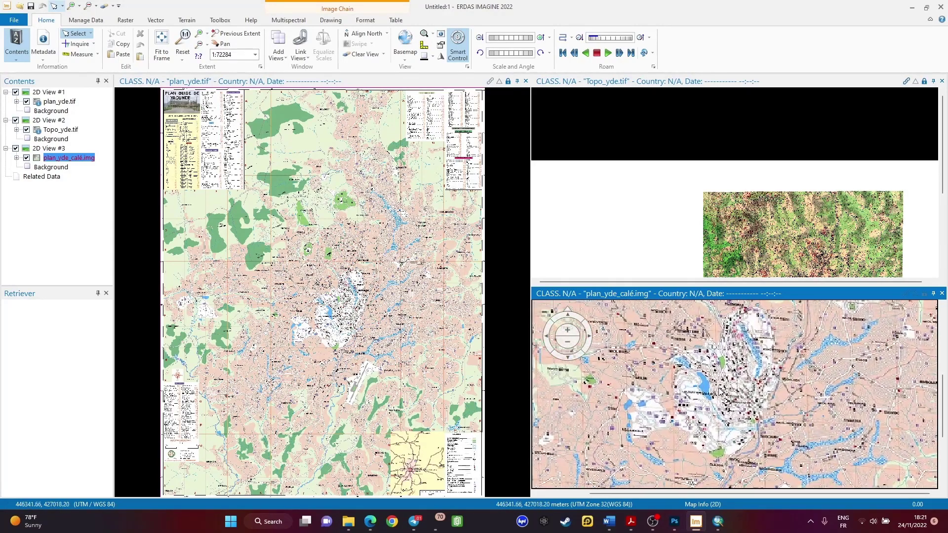
scroll(718, 389, up, 2)
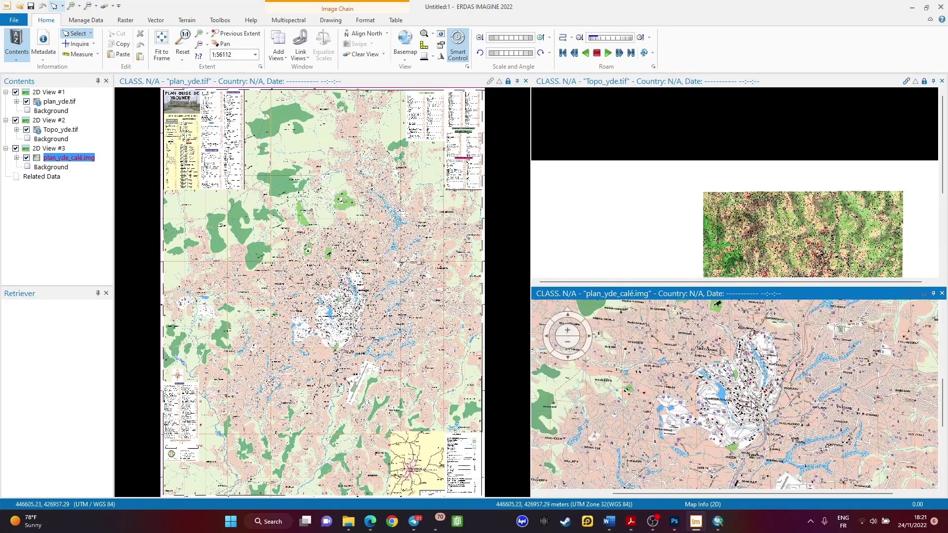